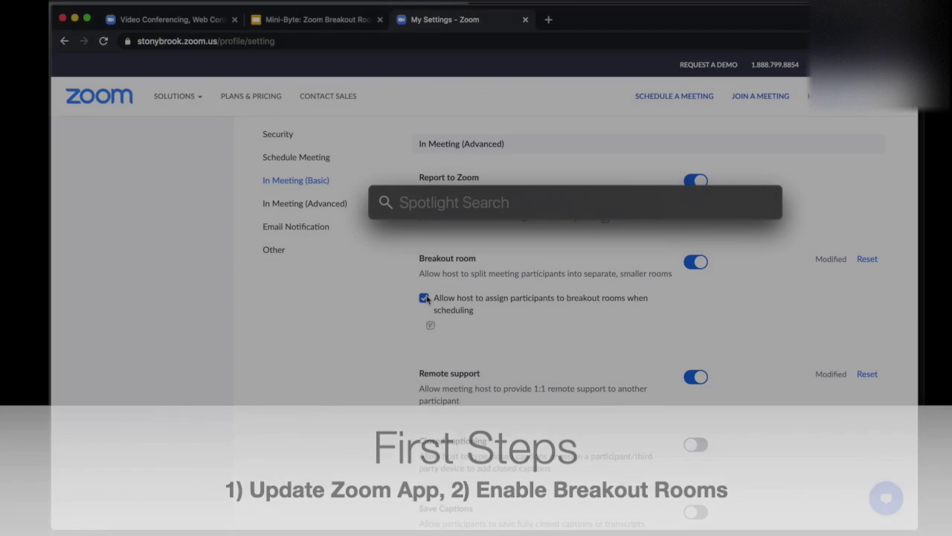
Launch Zoom and use Check for Updates to confirm version 5.4.9 is up to date
{"action": "type", "text": "zoom.us.app"}
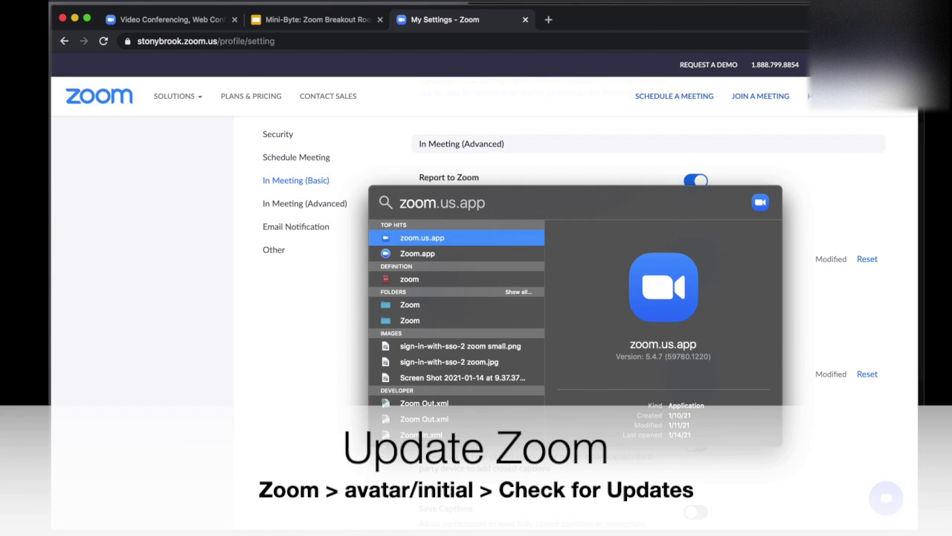
{"action": "key", "text": "Return"}
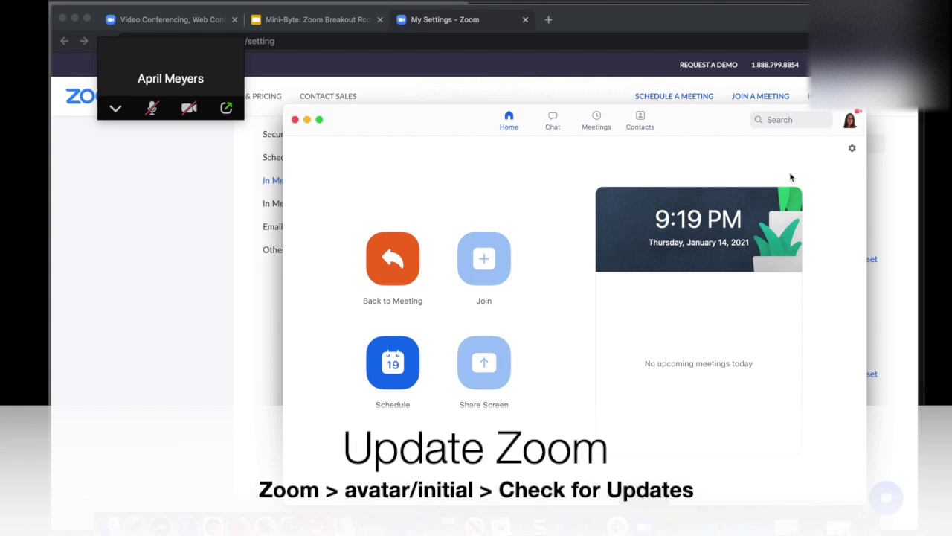
{"action": "left_click", "coordinate": [850, 122]}
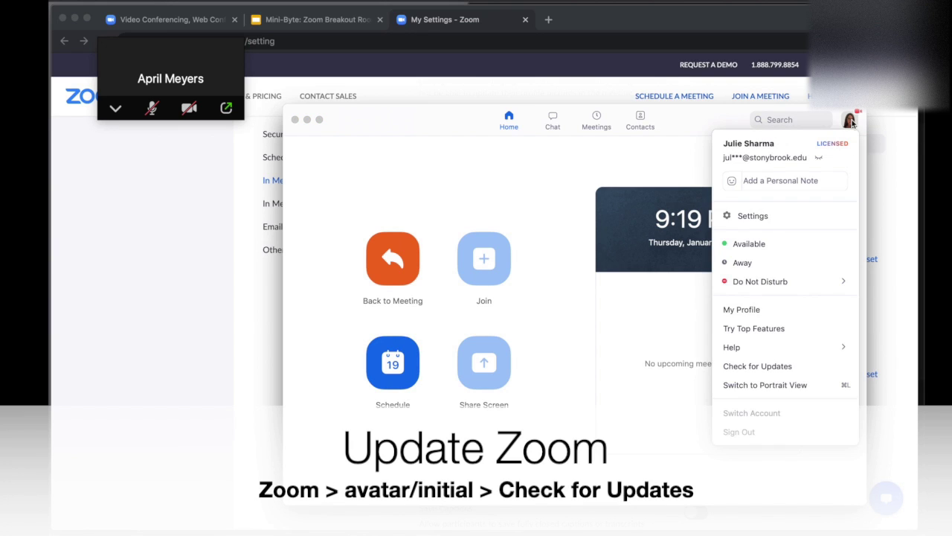
{"action": "left_click", "coordinate": [803, 372]}
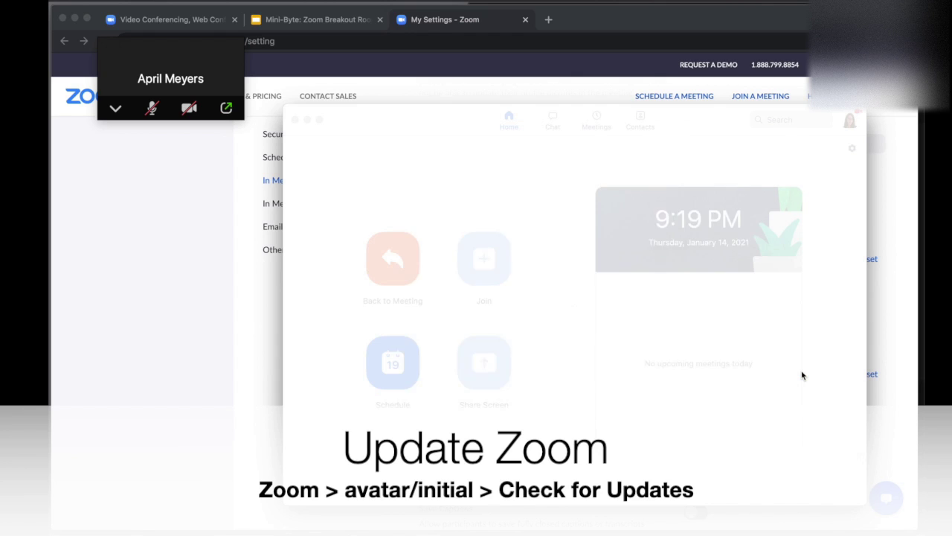
{"action": "left_click", "coordinate": [117, 107]}
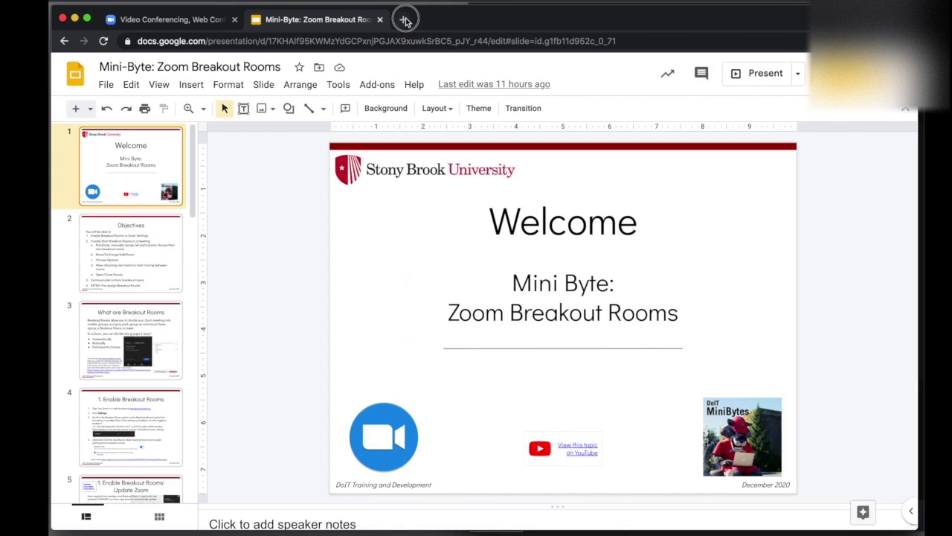
Open the stonybrook.zoom.us portal in a new tab and sign in via single sign-on
{"action": "left_click", "coordinate": [404, 17]}
{"action": "type", "text": "stonybrook.zoom.us"}
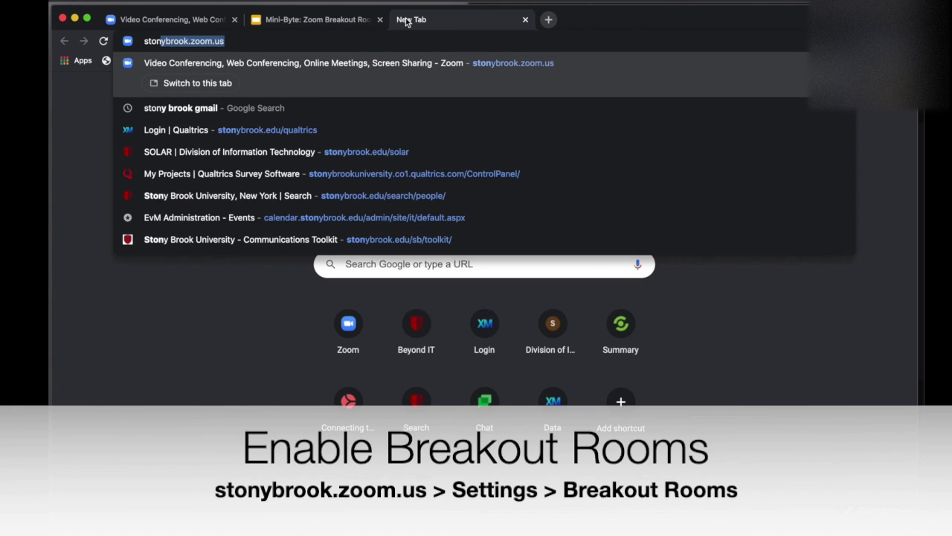
{"action": "key", "text": "Return"}
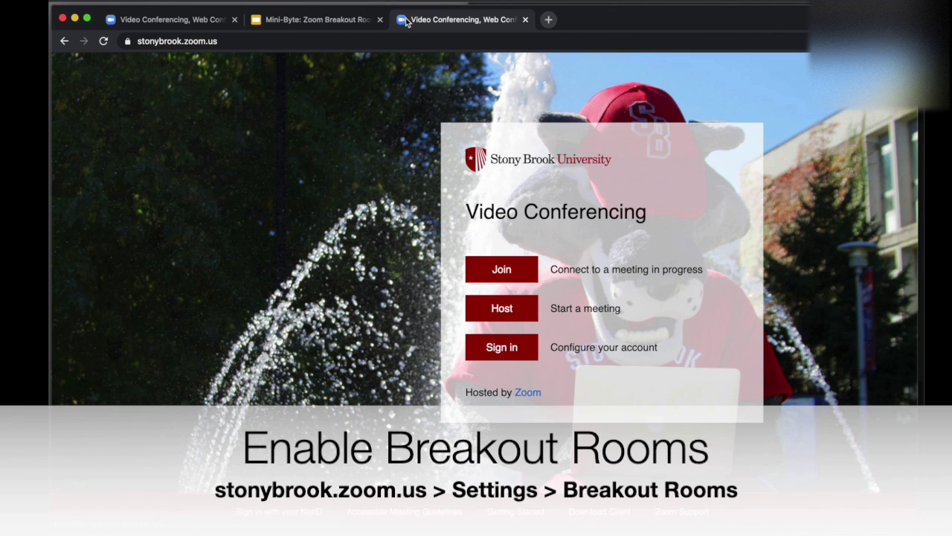
{"action": "left_click", "coordinate": [511, 355]}
{"action": "left_click", "coordinate": [593, 238]}
{"action": "left_click", "coordinate": [395, 355]}
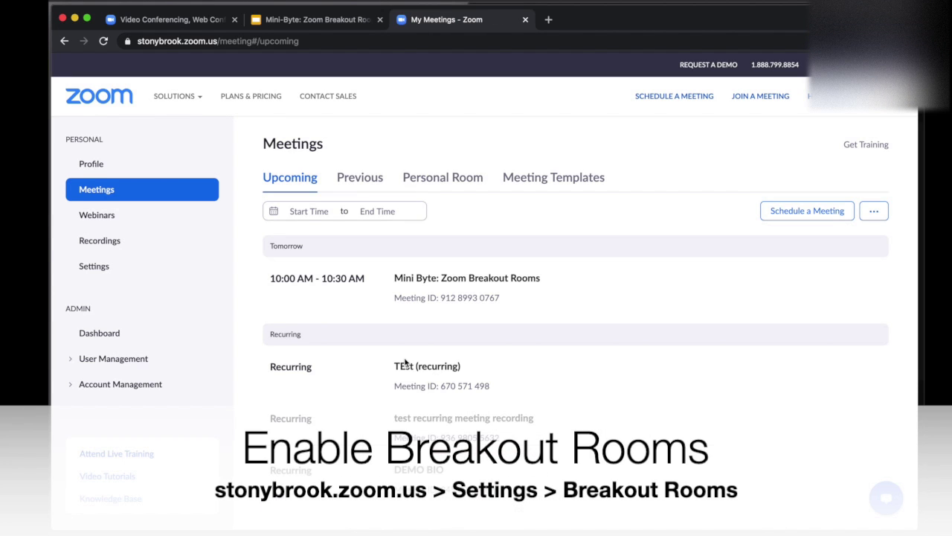
In Settings, search for 'breakout' and verify the Breakout room setting is enabled
{"action": "left_click", "coordinate": [95, 267]}
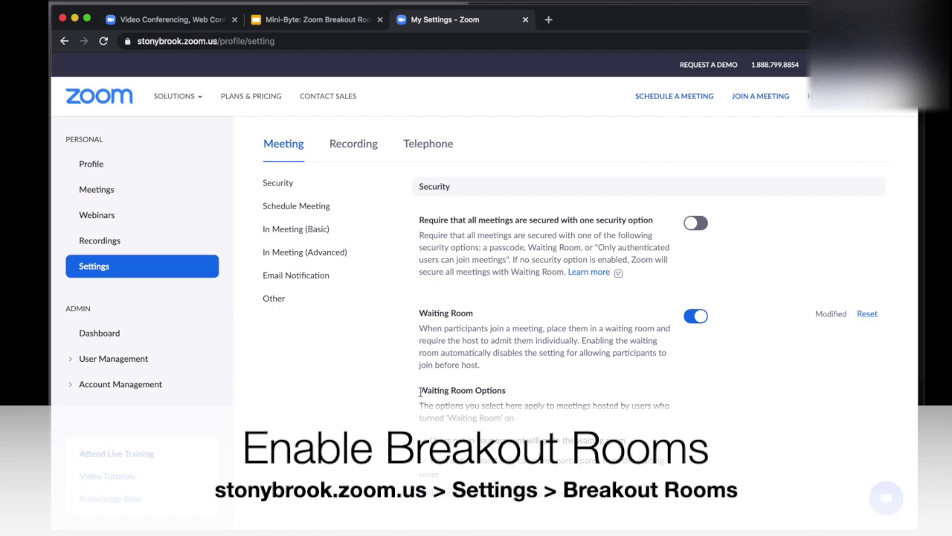
{"action": "scroll", "coordinate": [616, 400], "scroll_direction": "down", "scroll_amount": 2}
{"action": "scroll", "coordinate": [616, 399], "scroll_direction": "down", "scroll_amount": 3}
{"action": "key", "text": "super+f"}
{"action": "type", "text": "breakout"}
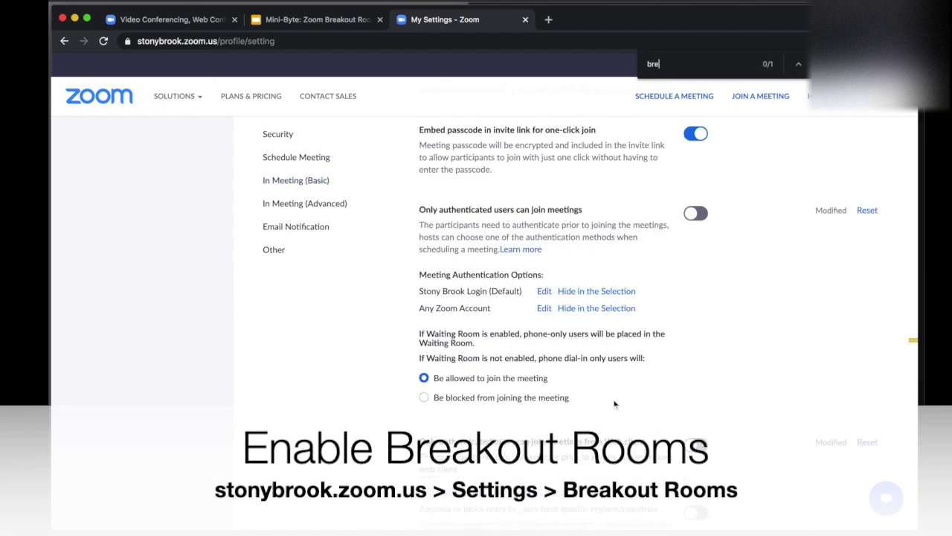
{"action": "key", "text": "Escape"}
{"action": "left_click", "coordinate": [410, 292]}
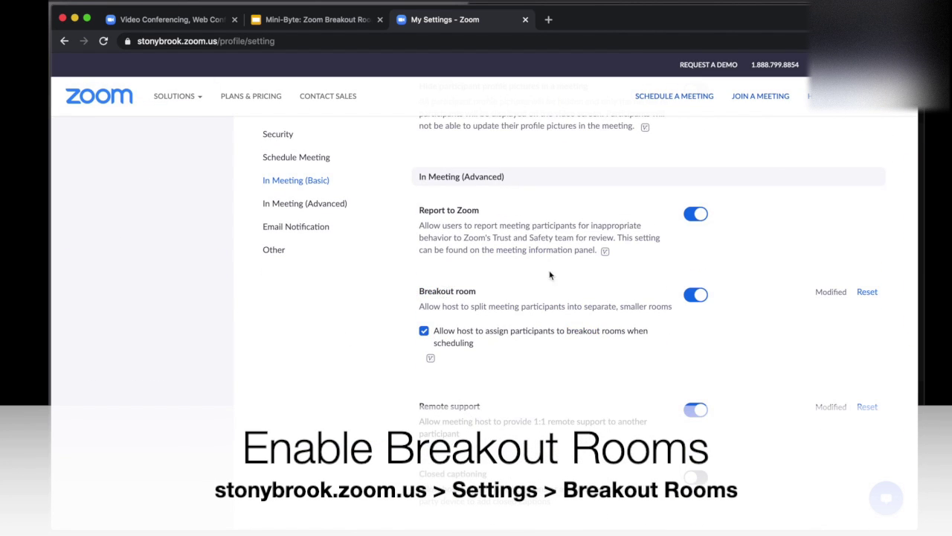
{"action": "scroll", "coordinate": [558, 275], "scroll_direction": "down", "scroll_amount": 1}
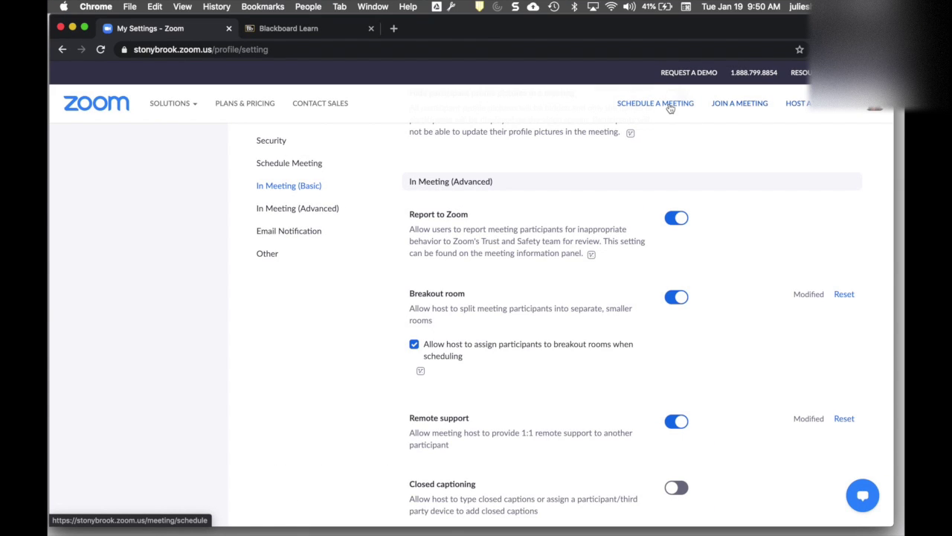
From the Meetings list, scroll to the recurring test class meeting and open its Edit page
{"action": "scroll", "coordinate": [521, 298], "scroll_direction": "up", "scroll_amount": 10}
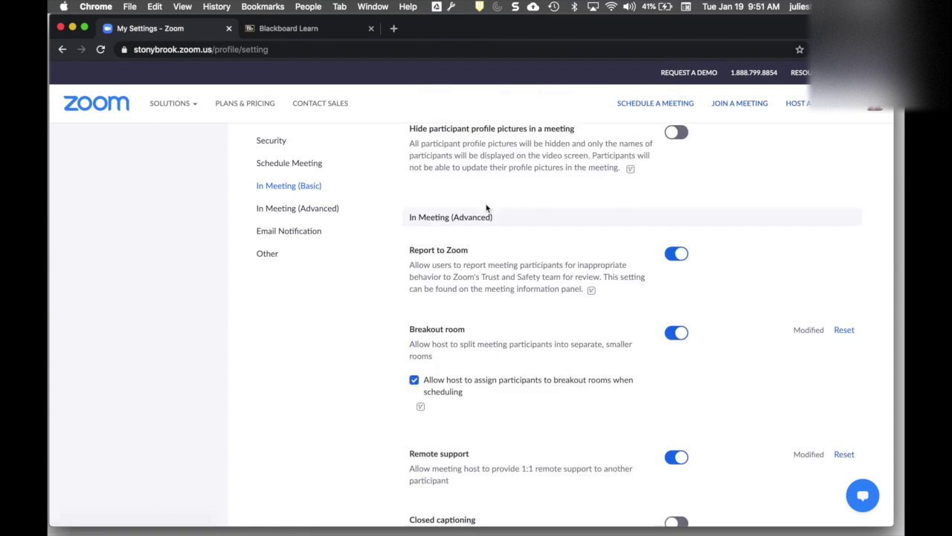
{"action": "left_click", "coordinate": [102, 197]}
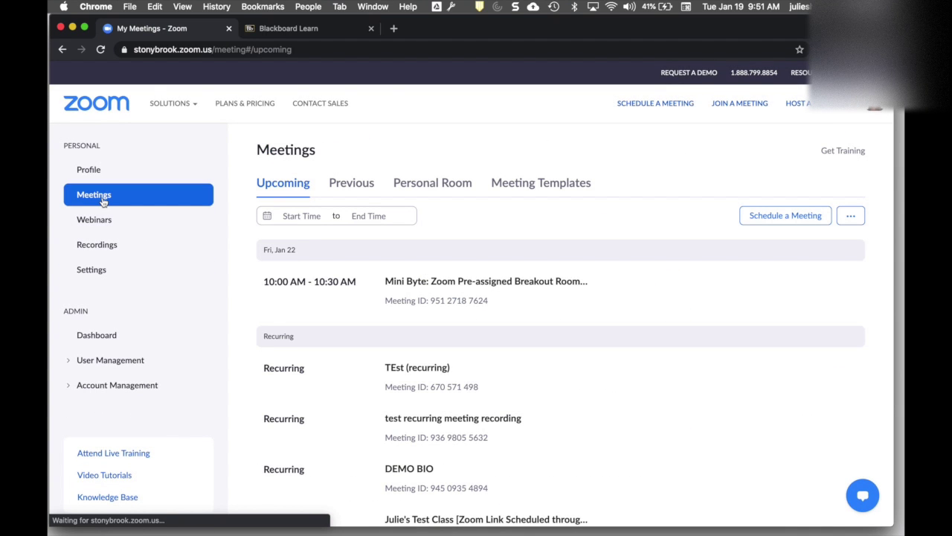
{"action": "left_click", "coordinate": [283, 29]}
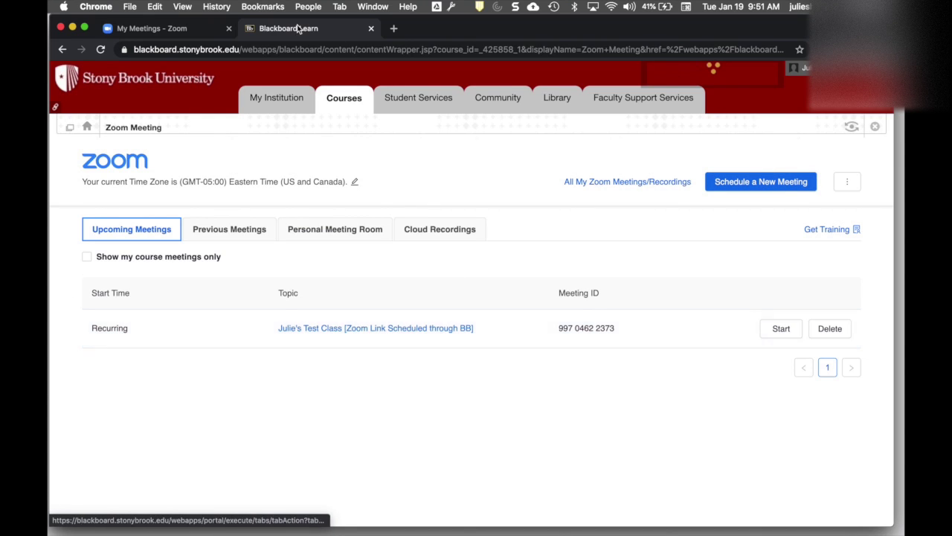
{"action": "left_click", "coordinate": [166, 31]}
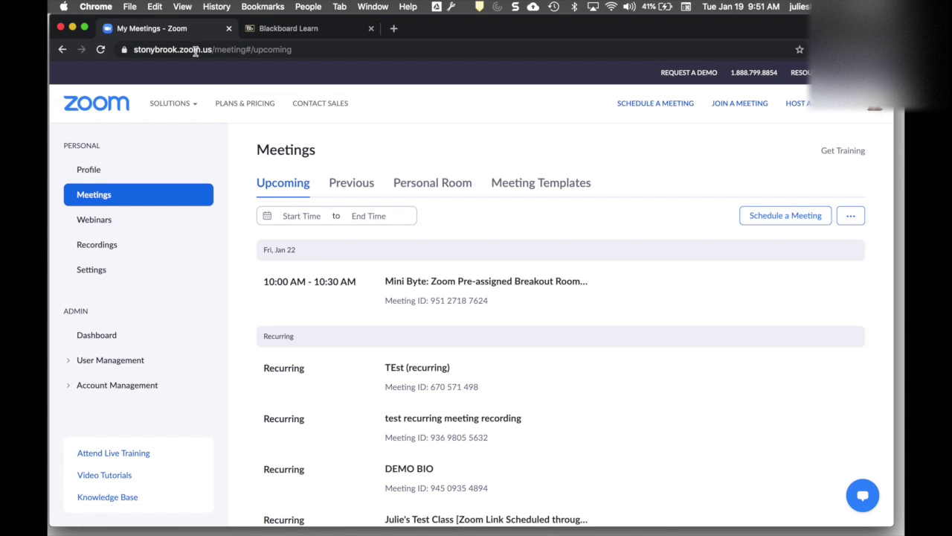
{"action": "left_click", "coordinate": [84, 195]}
{"action": "scroll", "coordinate": [561, 349], "scroll_direction": "down", "scroll_amount": 2}
{"action": "scroll", "coordinate": [560, 348], "scroll_direction": "down", "scroll_amount": 1}
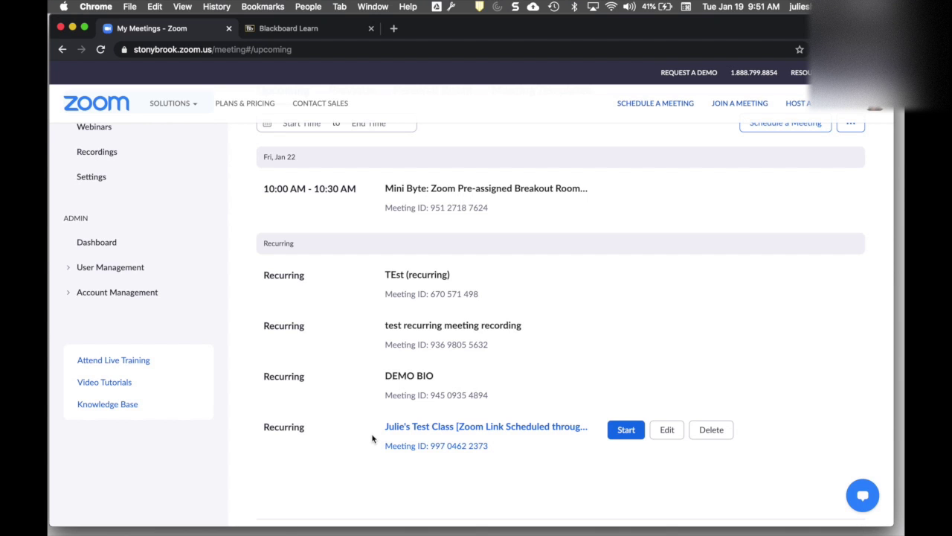
{"action": "scroll", "coordinate": [446, 467], "scroll_direction": "down", "scroll_amount": 2}
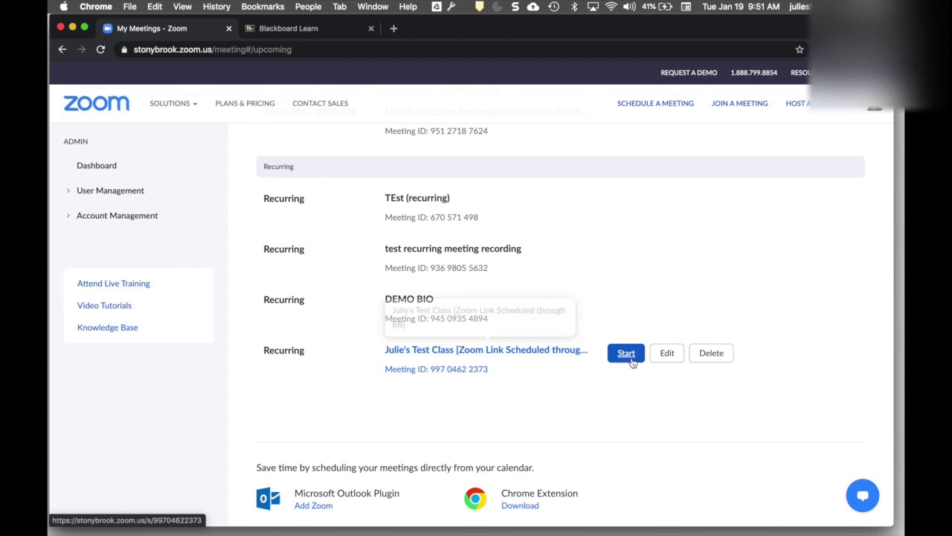
{"action": "left_click", "coordinate": [666, 353]}
Check Breakout Room pre-assign under Meeting Options and choose Create Rooms
{"action": "scroll", "coordinate": [640, 362], "scroll_direction": "down", "scroll_amount": 10}
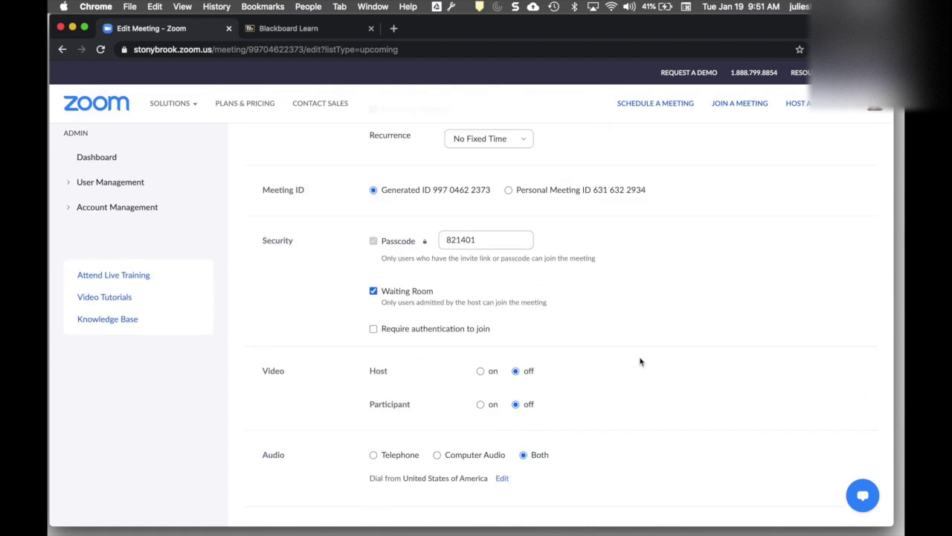
{"action": "scroll", "coordinate": [639, 362], "scroll_direction": "down", "scroll_amount": 2}
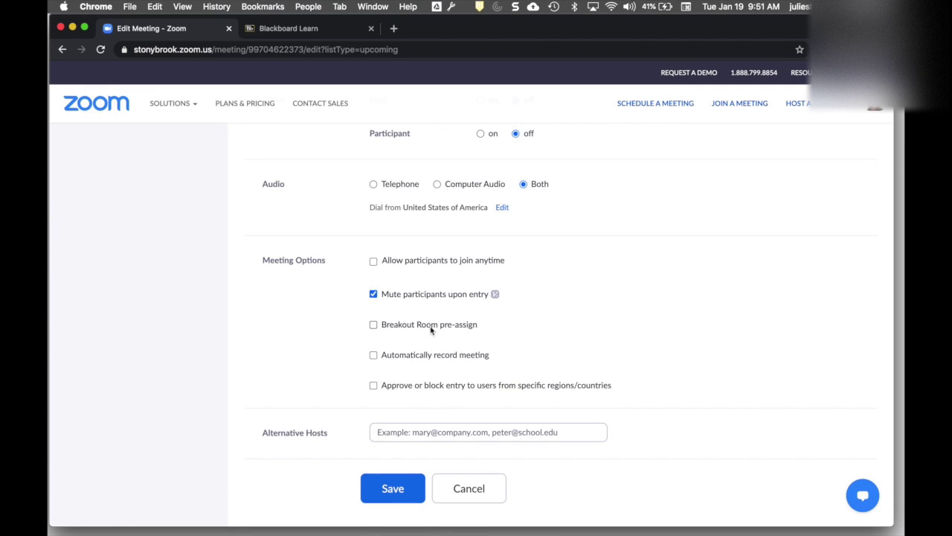
{"action": "left_click", "coordinate": [373, 328]}
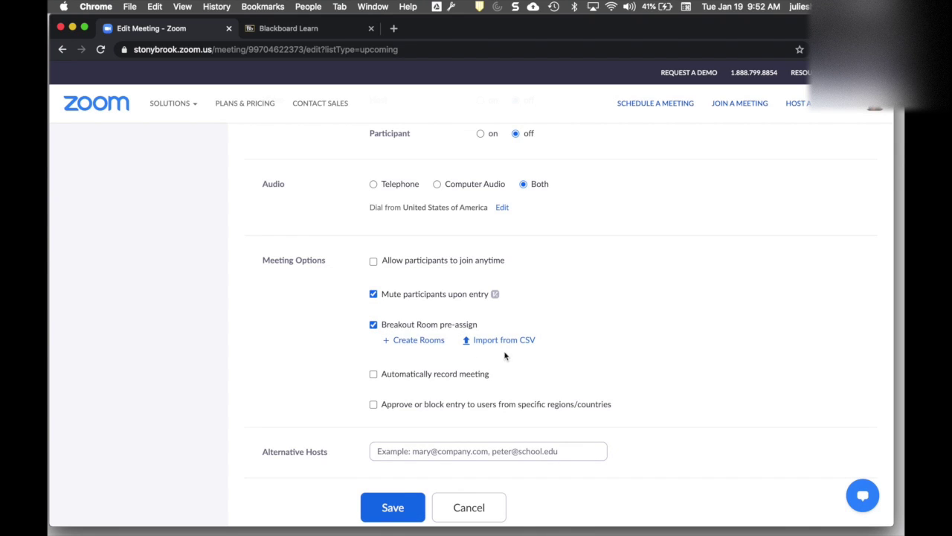
{"action": "left_click", "coordinate": [418, 340]}
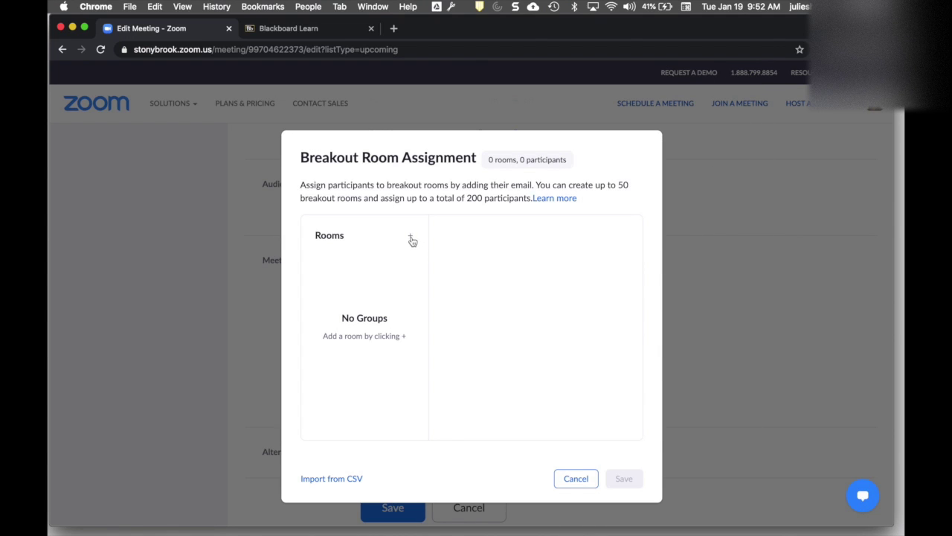
Add four breakout rooms to the assignment list
{"action": "left_click", "coordinate": [410, 236]}
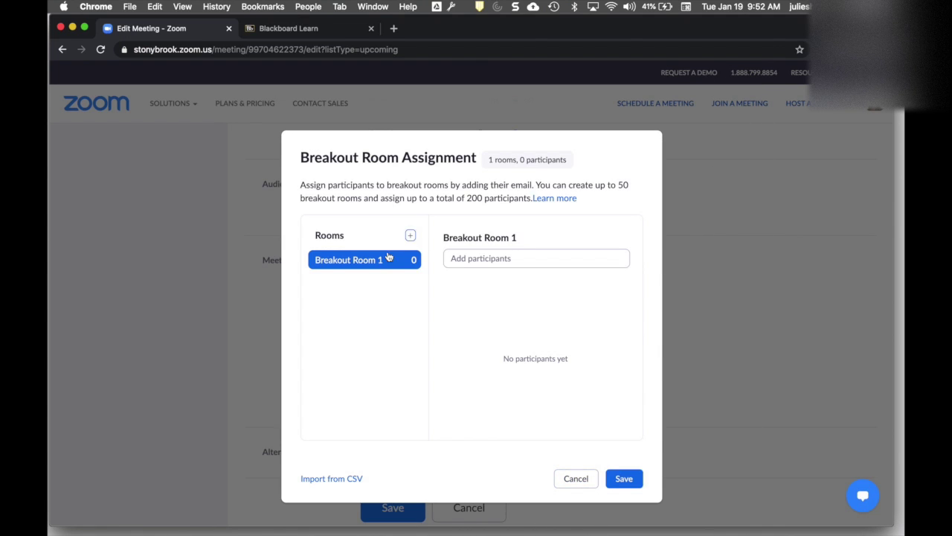
{"action": "left_click", "coordinate": [410, 237]}
{"action": "left_click", "coordinate": [409, 236]}
{"action": "left_click", "coordinate": [410, 237]}
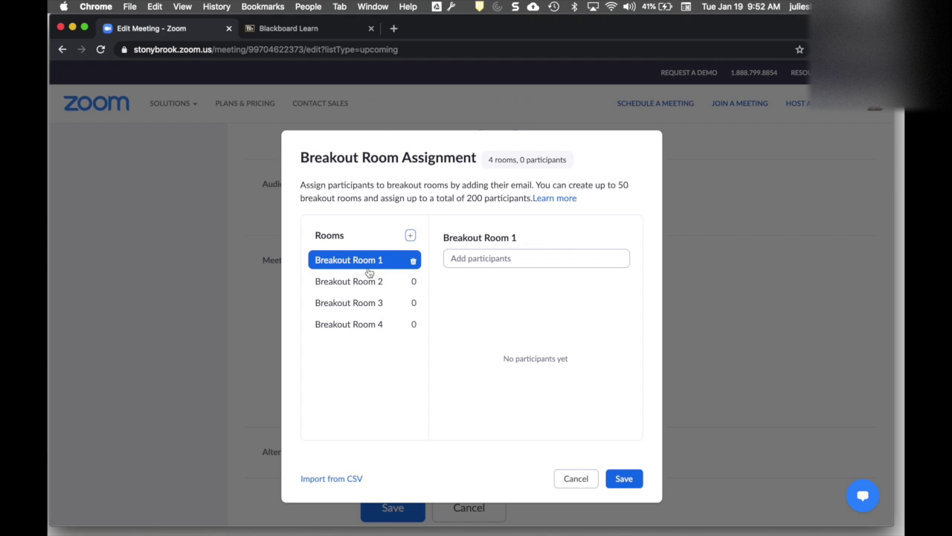
Rename Breakout Room 1 to Topic A and Breakout Room 2 to Topic B
{"action": "left_click", "coordinate": [525, 238]}
{"action": "key", "text": "super+a"}
{"action": "type", "text": "Topic"}
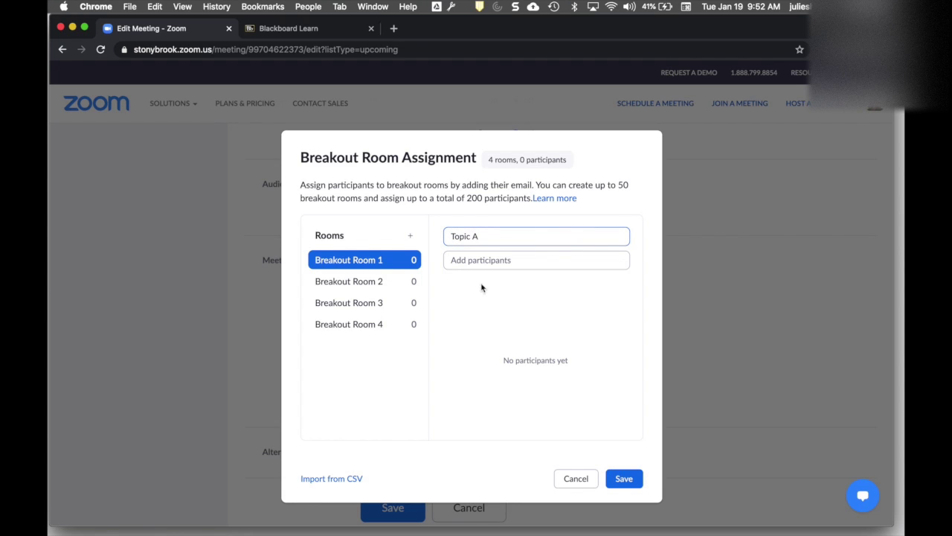
{"action": "left_click", "coordinate": [386, 282]}
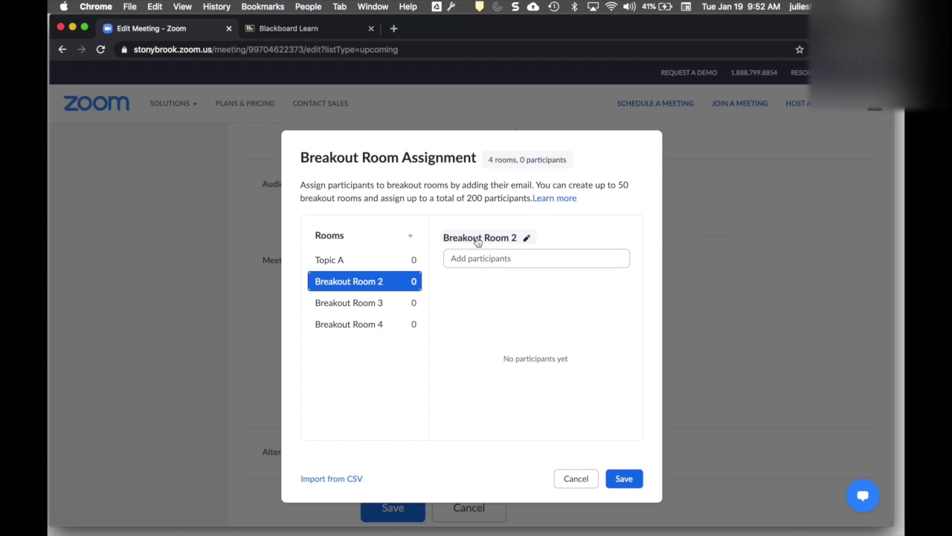
{"action": "left_click", "coordinate": [527, 238]}
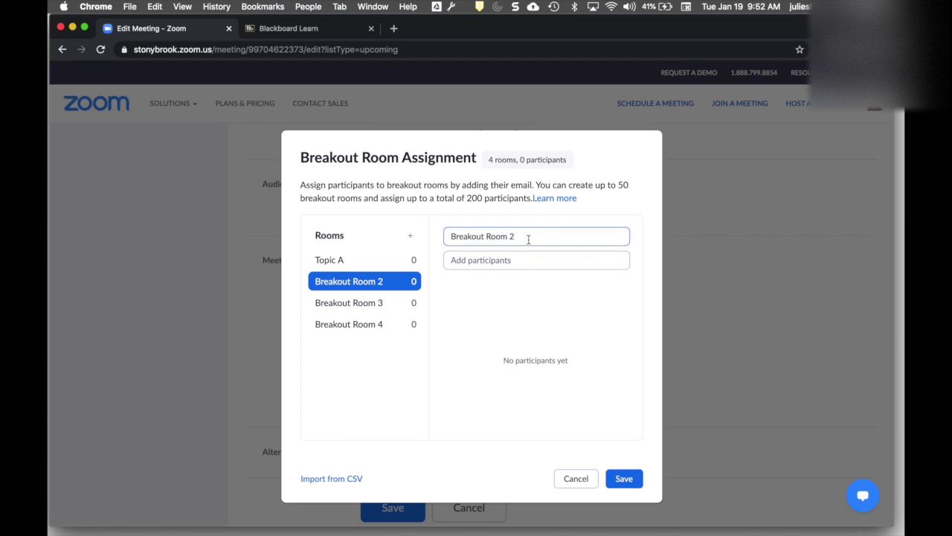
{"action": "key", "text": "super+a"}
{"action": "type", "text": "Topic B"}
{"action": "left_click", "coordinate": [510, 290]}
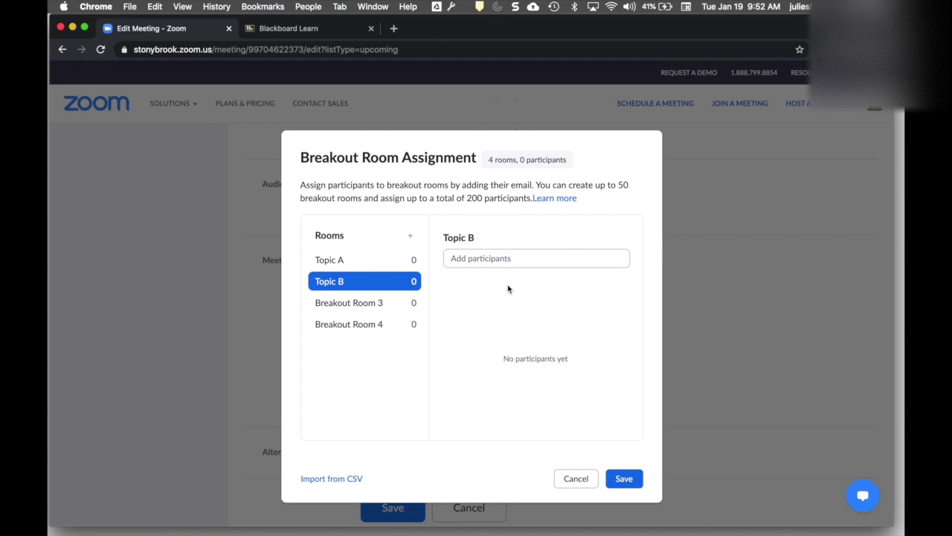
Rename Breakout Rooms 3 and 4 to Topic C and Topic D
{"action": "left_click", "coordinate": [385, 303]}
{"action": "left_click", "coordinate": [526, 236]}
{"action": "key", "text": "super+a"}
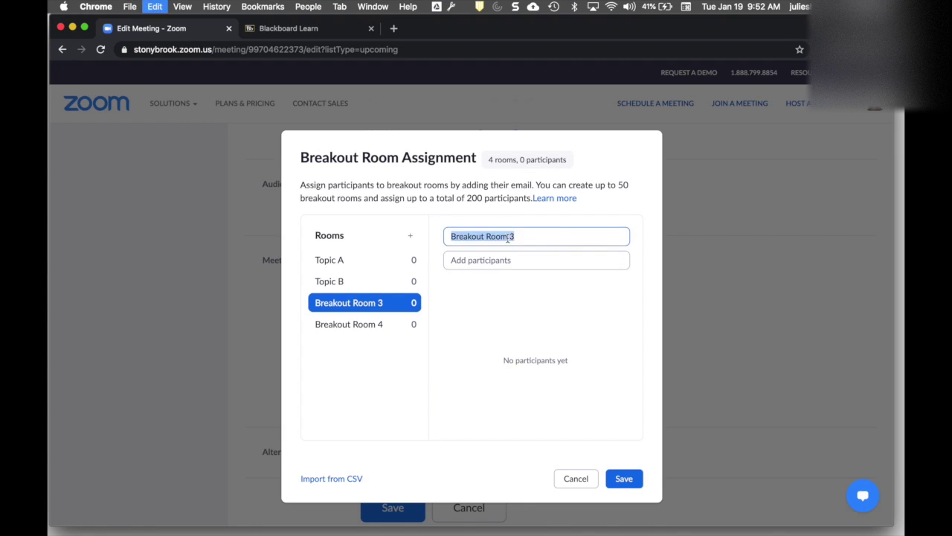
{"action": "type", "text": "Topic D"}
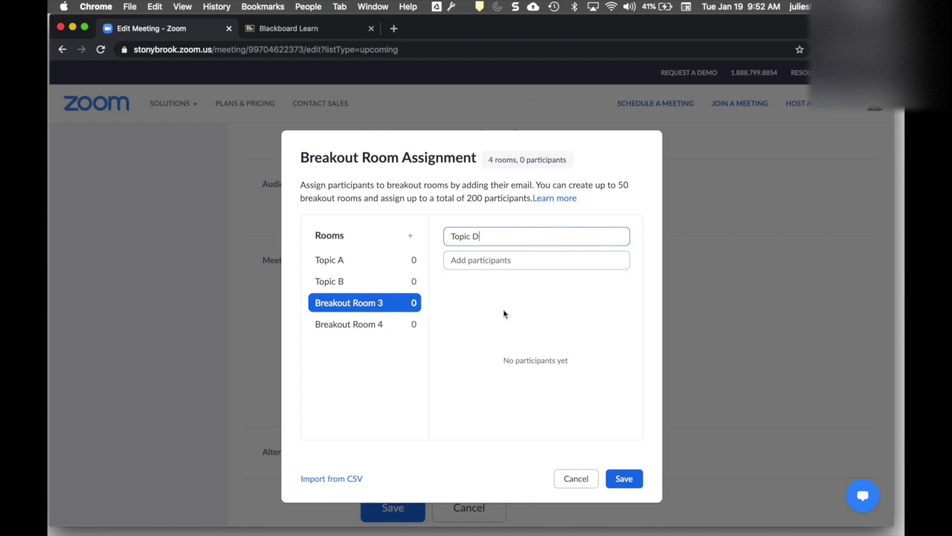
{"action": "key", "text": "BackSpace"}
{"action": "type", "text": "C"}
{"action": "left_click", "coordinate": [479, 315]}
{"action": "left_click", "coordinate": [348, 324]}
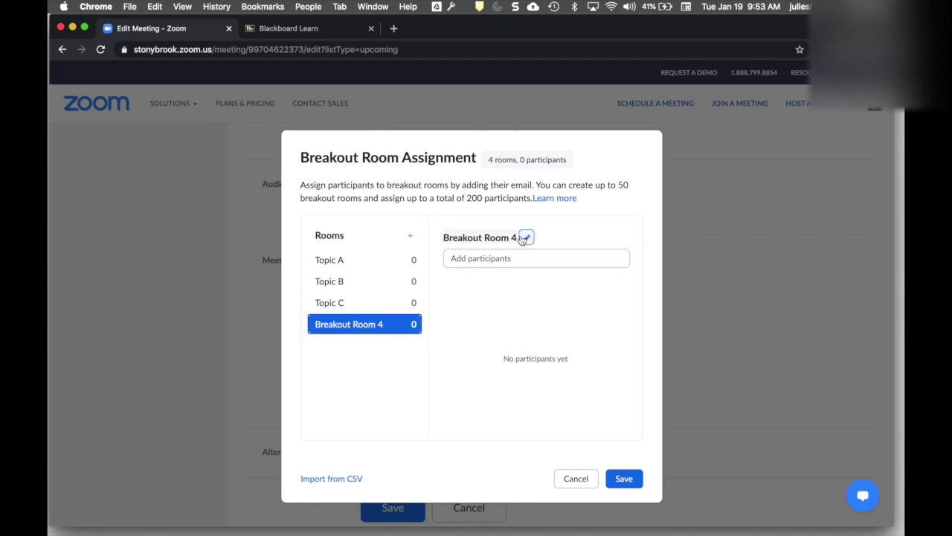
{"action": "left_click", "coordinate": [525, 238]}
{"action": "key", "text": "super+a"}
{"action": "type", "text": "Topic D"}
{"action": "left_click", "coordinate": [488, 298]}
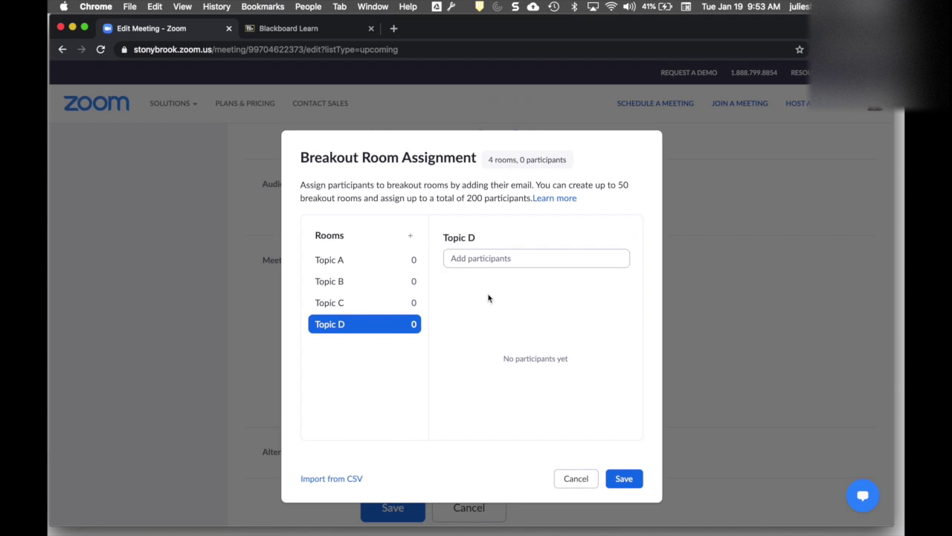
{"action": "left_click", "coordinate": [366, 267]}
{"action": "left_click", "coordinate": [482, 258]}
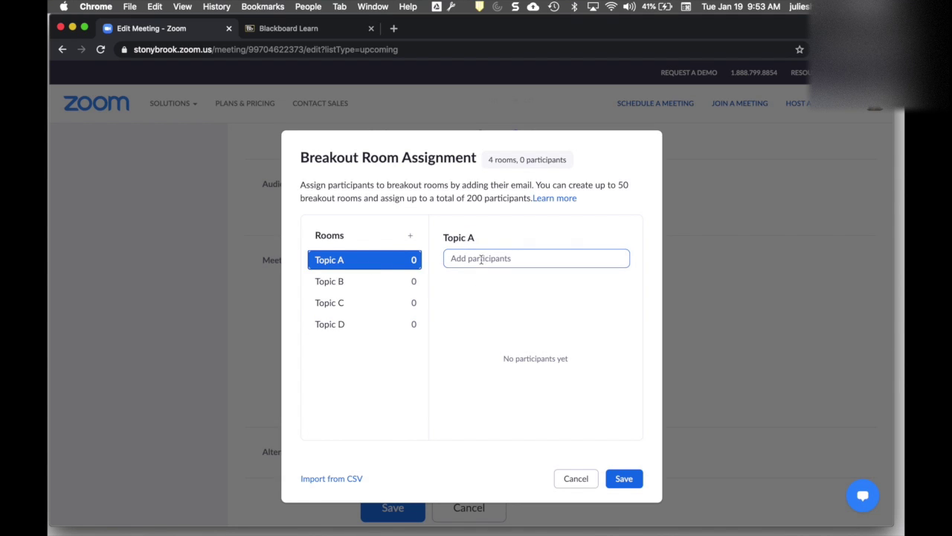
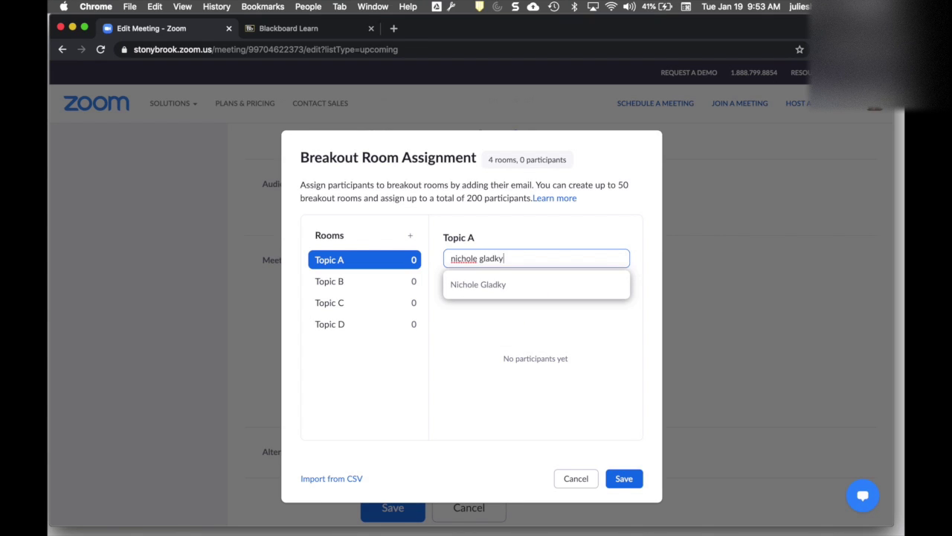
{"action": "left_click", "coordinate": [496, 284]}
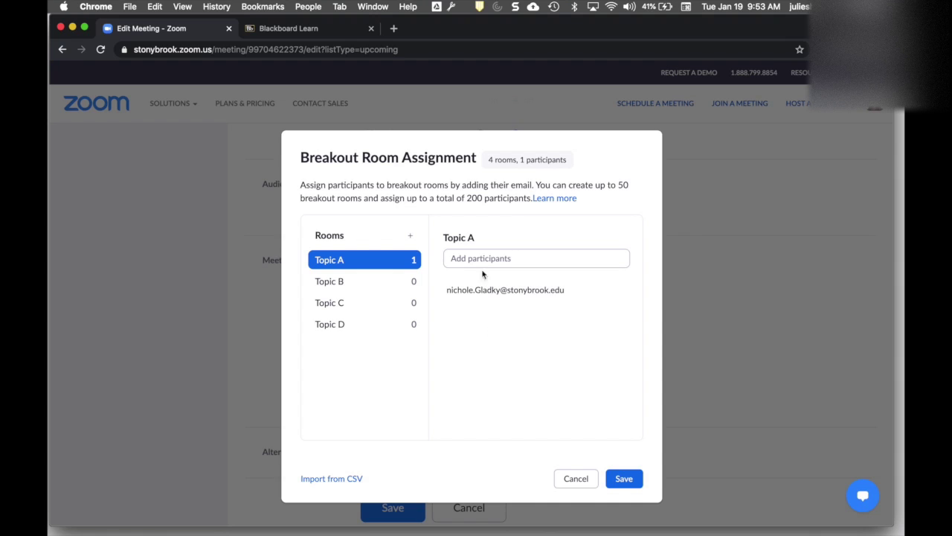
{"action": "left_click", "coordinate": [480, 259]}
{"action": "left_click", "coordinate": [496, 285]}
{"action": "left_click", "coordinate": [480, 258]}
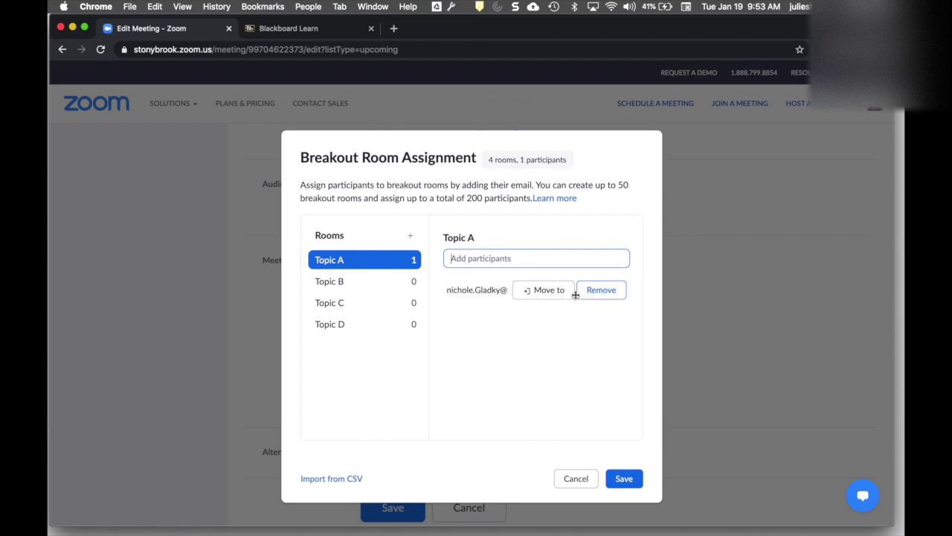
{"action": "left_click", "coordinate": [595, 290]}
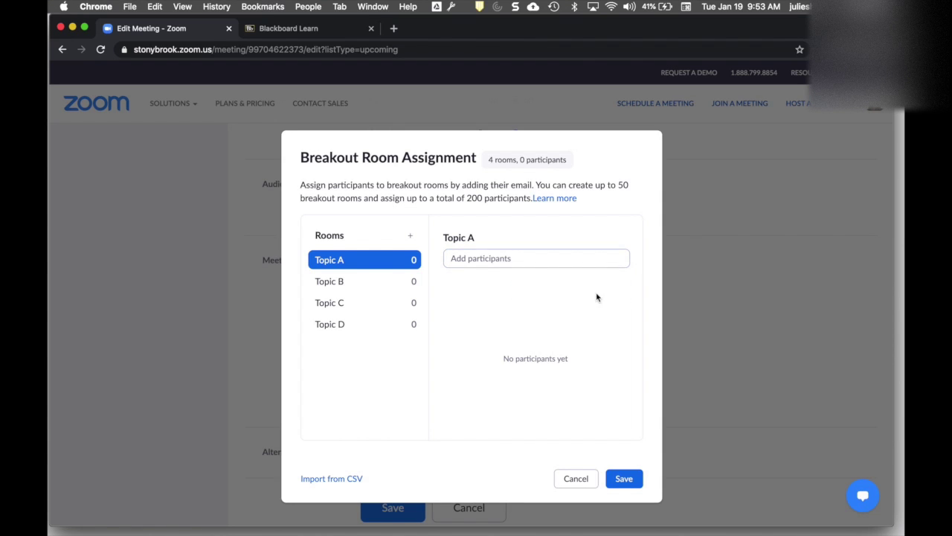
Clear the existing rooms, open Import from CSV, and download the breakout room CSV template
{"action": "left_click", "coordinate": [337, 482]}
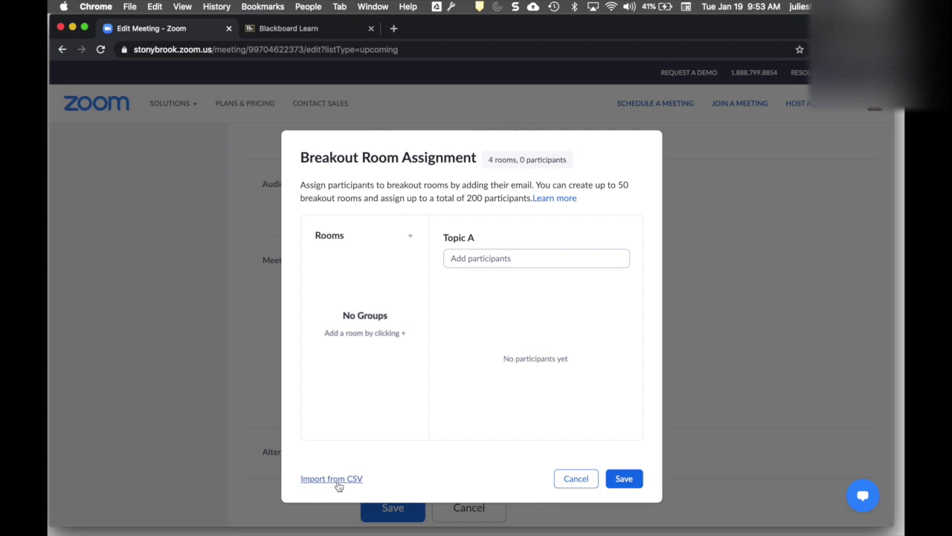
{"action": "left_click", "coordinate": [338, 481]}
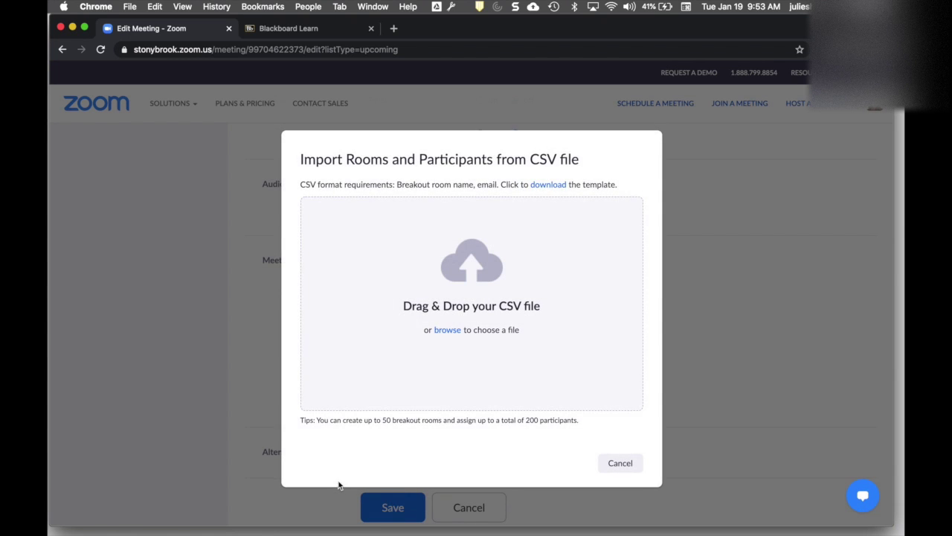
{"action": "left_click_drag", "start_coordinate": [300, 184], "coordinate": [620, 184]}
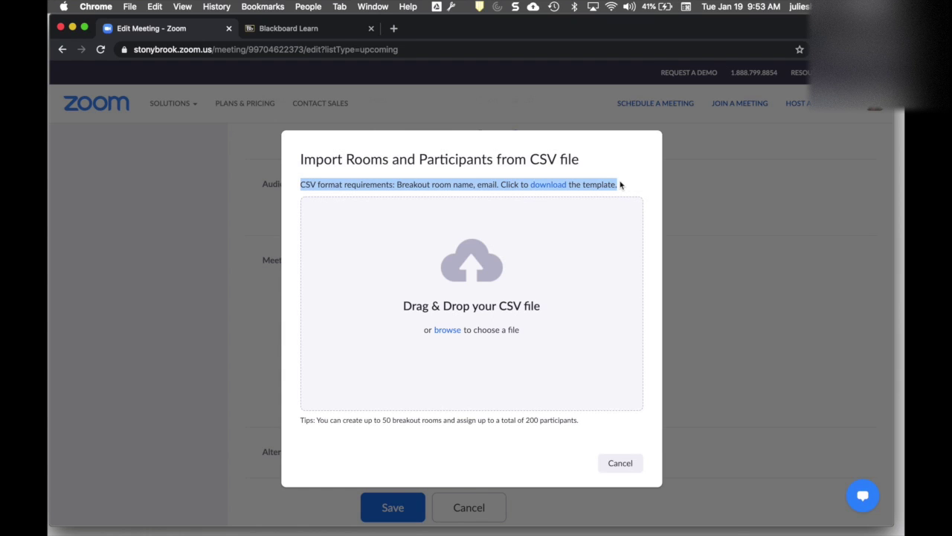
{"action": "left_click", "coordinate": [620, 184]}
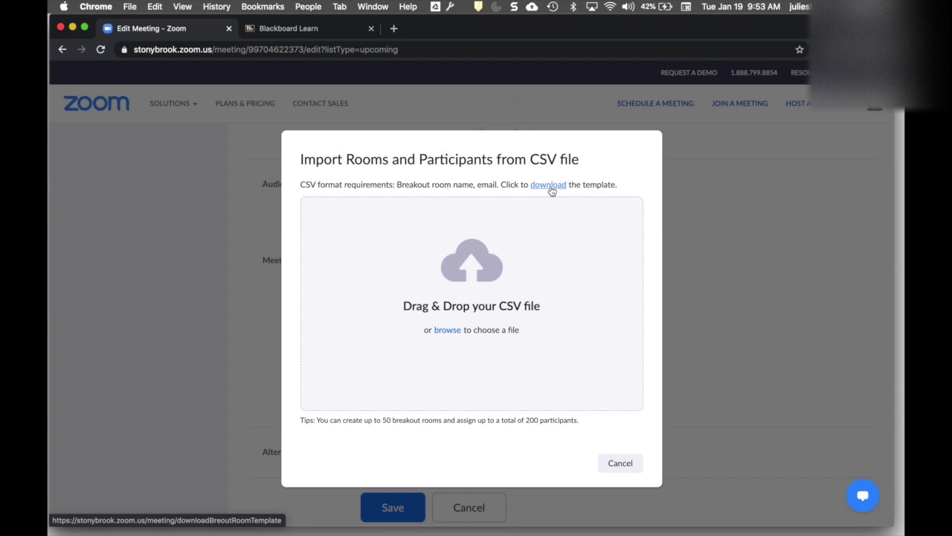
{"action": "left_click", "coordinate": [550, 186]}
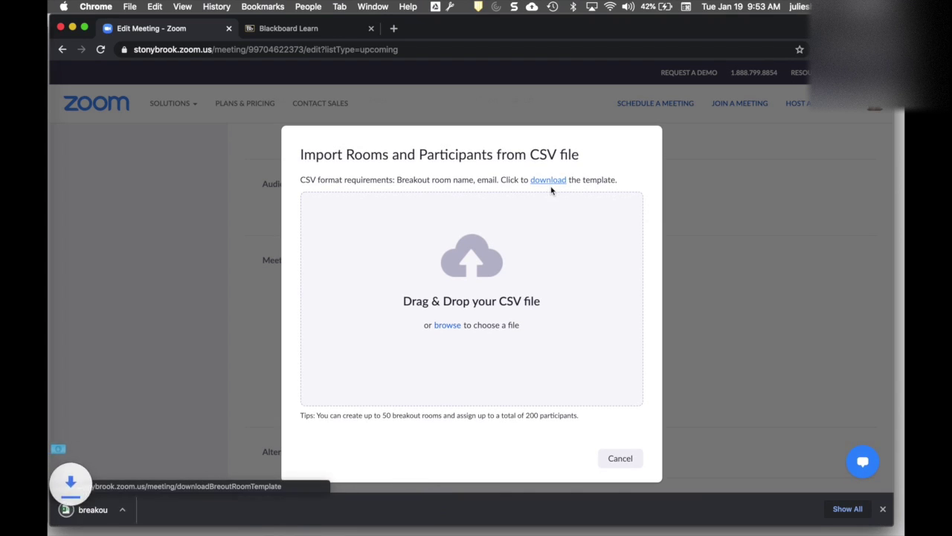
Open the downloaded breakout_room_template CSV in Excel and auto-fit columns A to C
{"action": "left_click", "coordinate": [121, 509]}
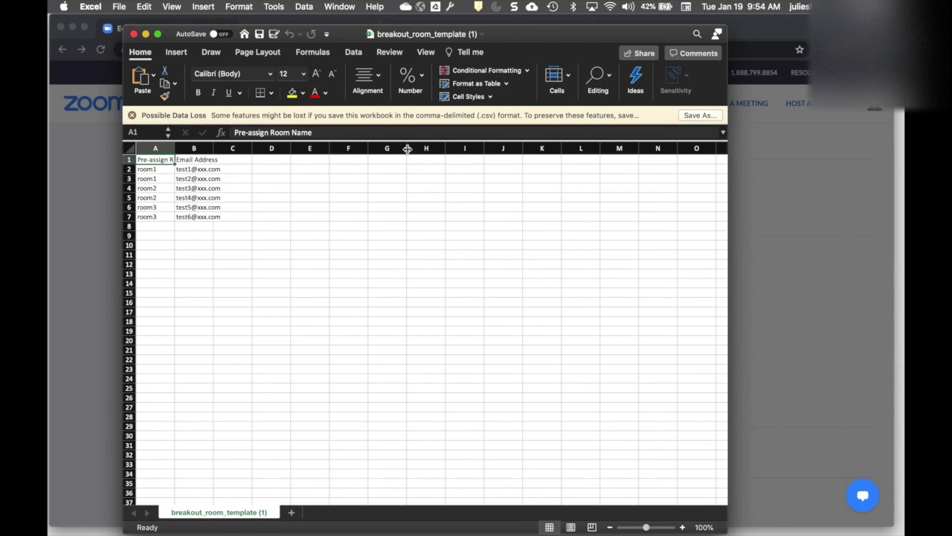
{"action": "left_click_drag", "start_coordinate": [156, 148], "coordinate": [232, 149]}
{"action": "double_click", "coordinate": [173, 150]}
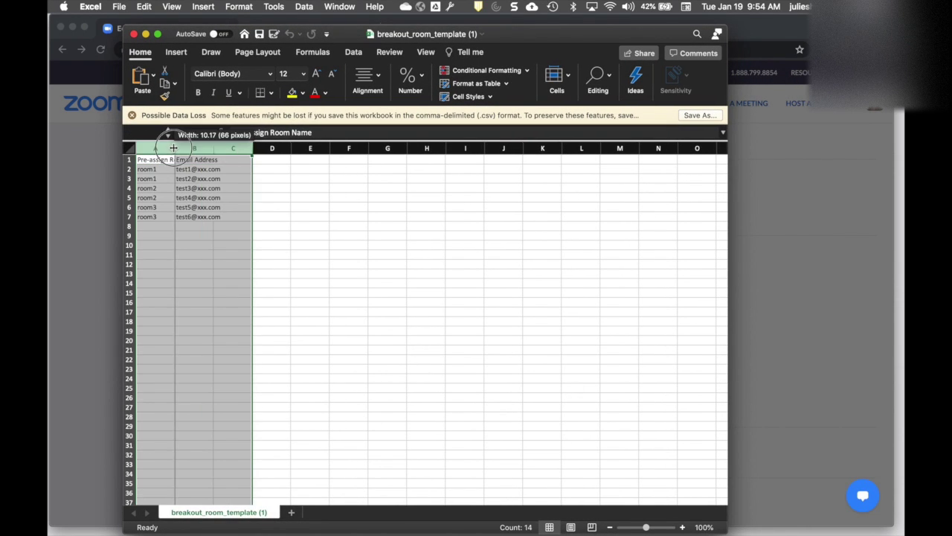
{"action": "left_click", "coordinate": [191, 207]}
{"action": "left_click", "coordinate": [179, 162]}
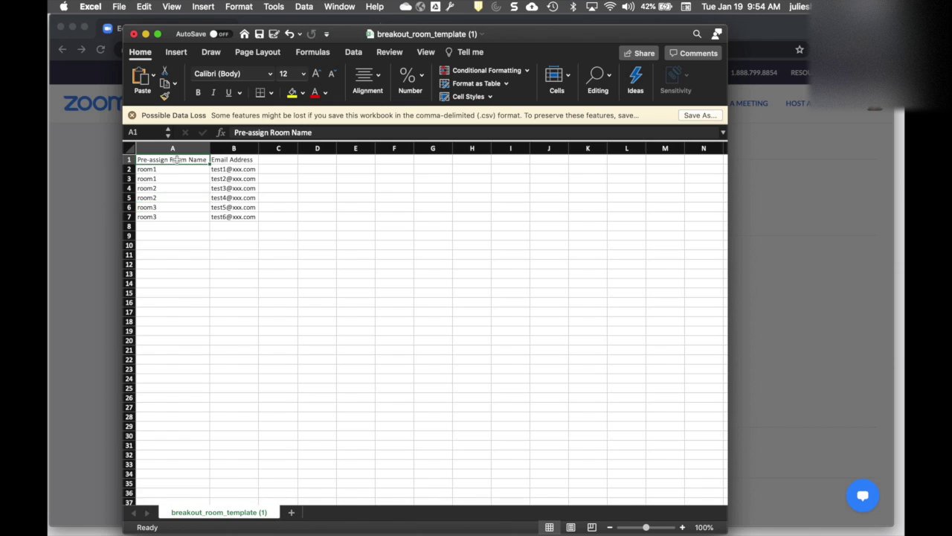
{"action": "left_click", "coordinate": [225, 160]}
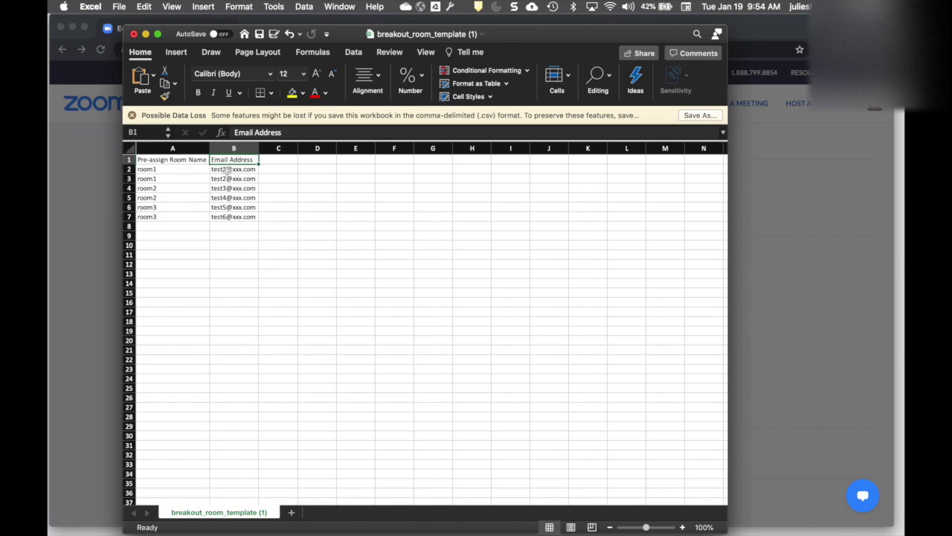
Fill A2:A7 with Topic A, B, C, D, E, Topic A and start the first participant's email in B2
{"action": "left_click", "coordinate": [200, 168]}
{"action": "type", "text": "Topic A"}
{"action": "key", "text": "Return"}
{"action": "type", "text": "Topic B"}
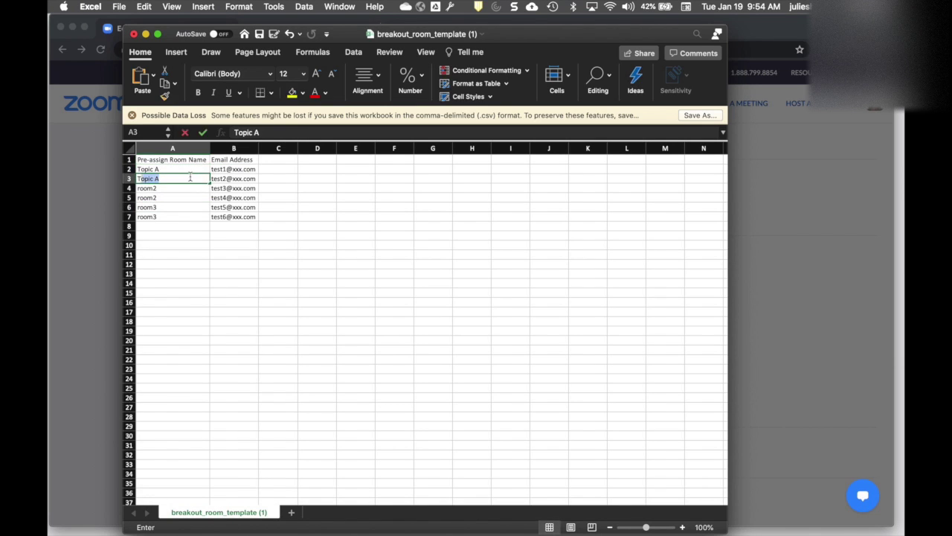
{"action": "key", "text": "Return"}
{"action": "type", "text": "Topic C"}
{"action": "left_click", "coordinate": [176, 198]}
{"action": "type", "text": "Topic D"}
{"action": "left_click", "coordinate": [174, 206]}
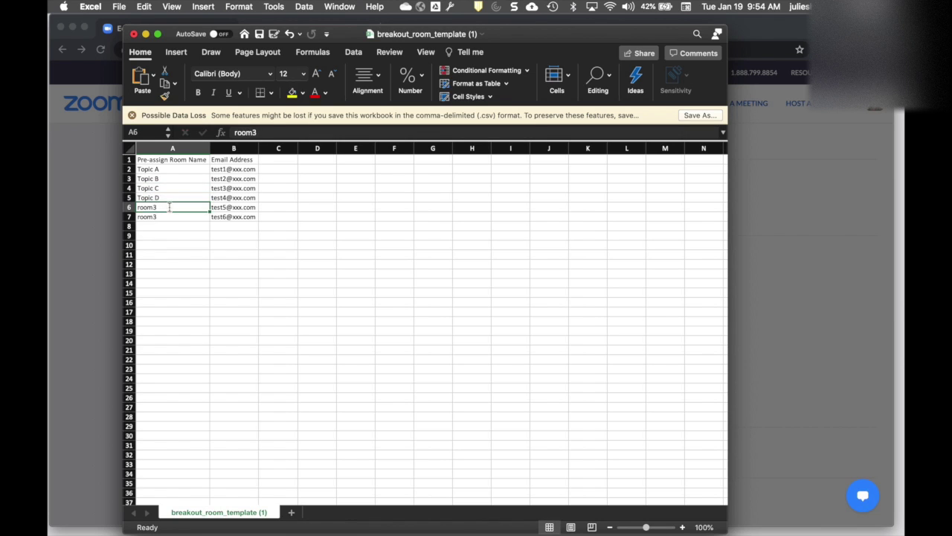
{"action": "type", "text": "Topic E"}
{"action": "left_click", "coordinate": [170, 215]}
{"action": "type", "text": "Topic A"}
{"action": "left_click", "coordinate": [234, 244]}
{"action": "left_click", "coordinate": [235, 170]}
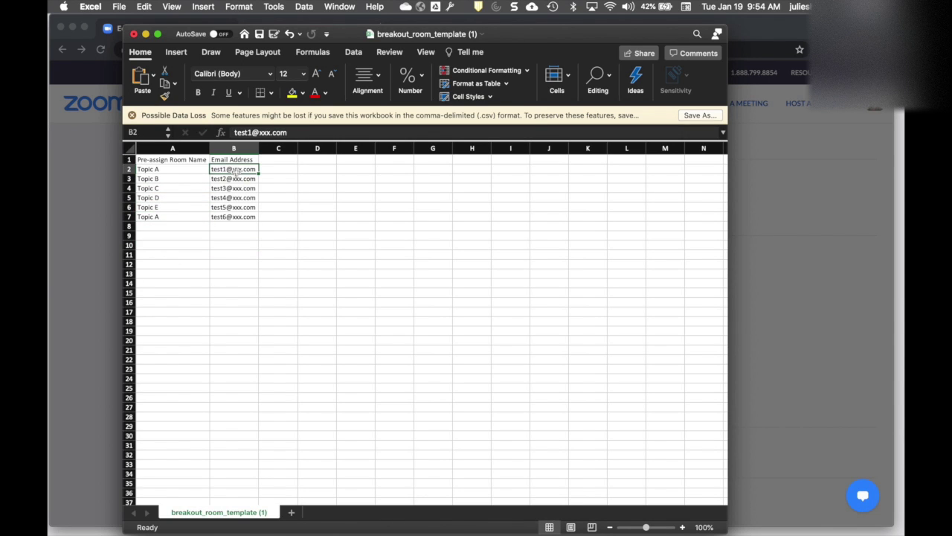
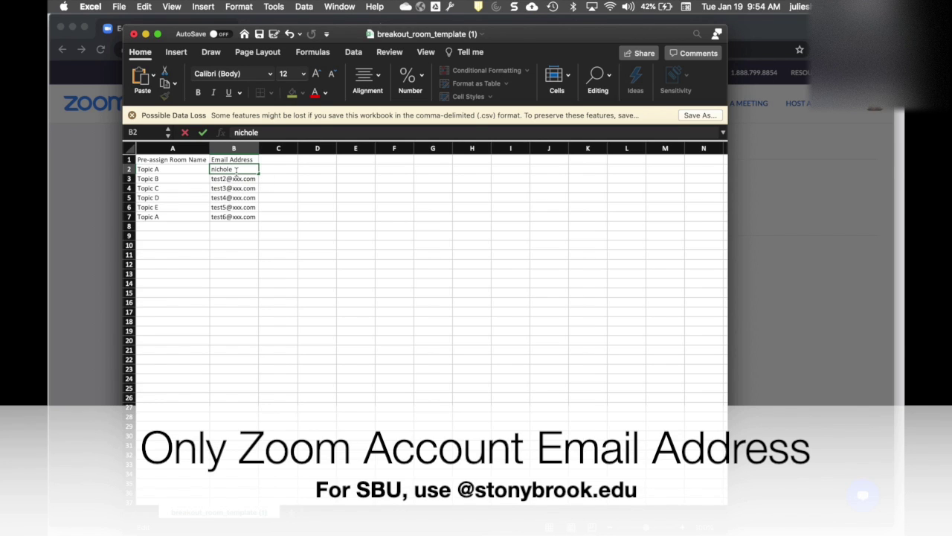
{"action": "key", "text": "Return"}
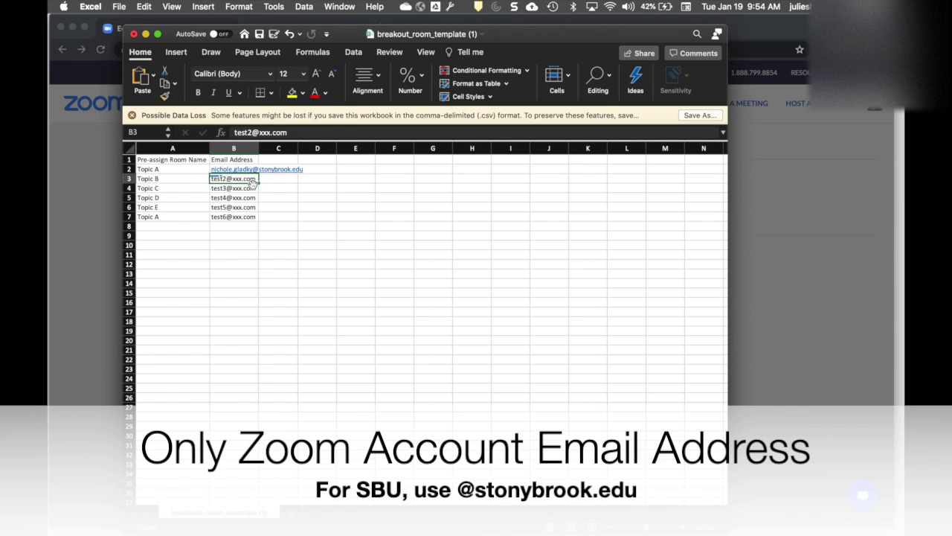
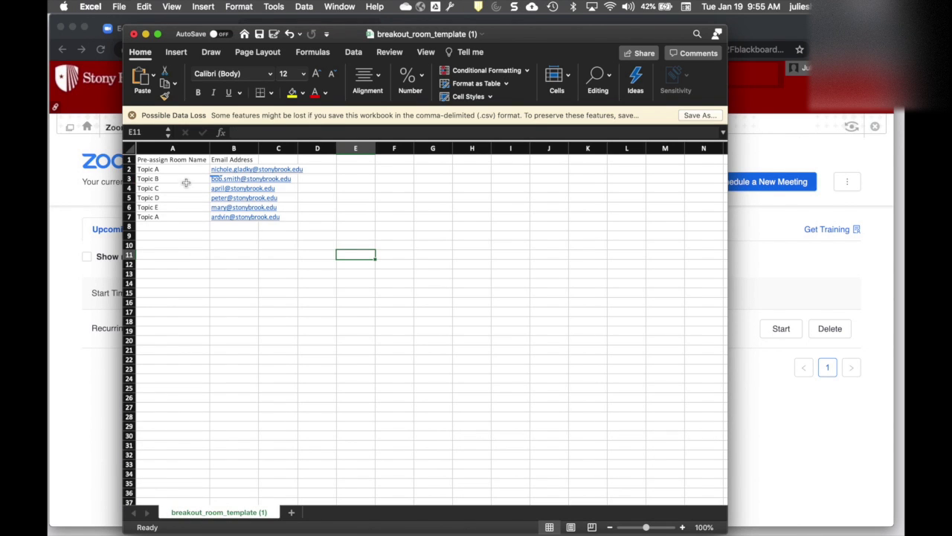
{"action": "left_click", "coordinate": [164, 147]}
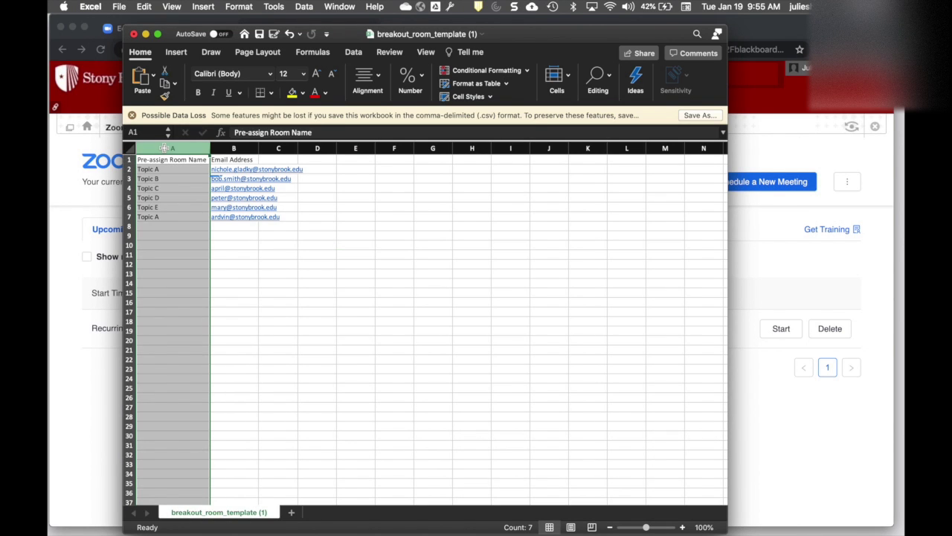
{"action": "left_click", "coordinate": [246, 148]}
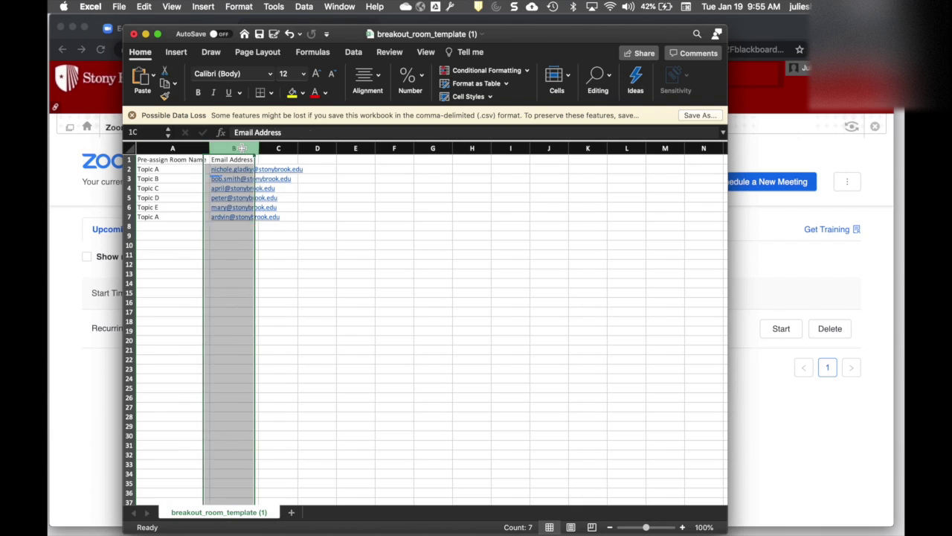
{"action": "left_click", "coordinate": [314, 247]}
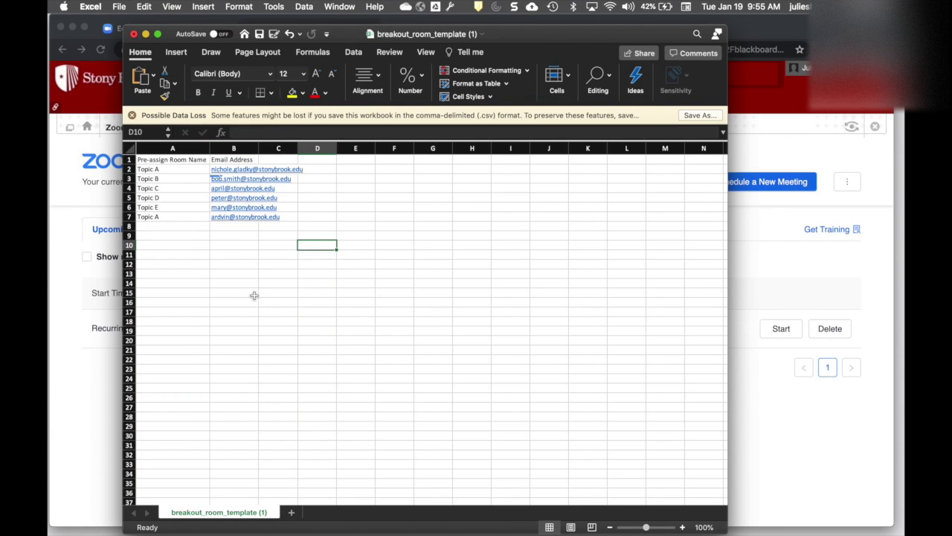
{"action": "left_click", "coordinate": [119, 6]}
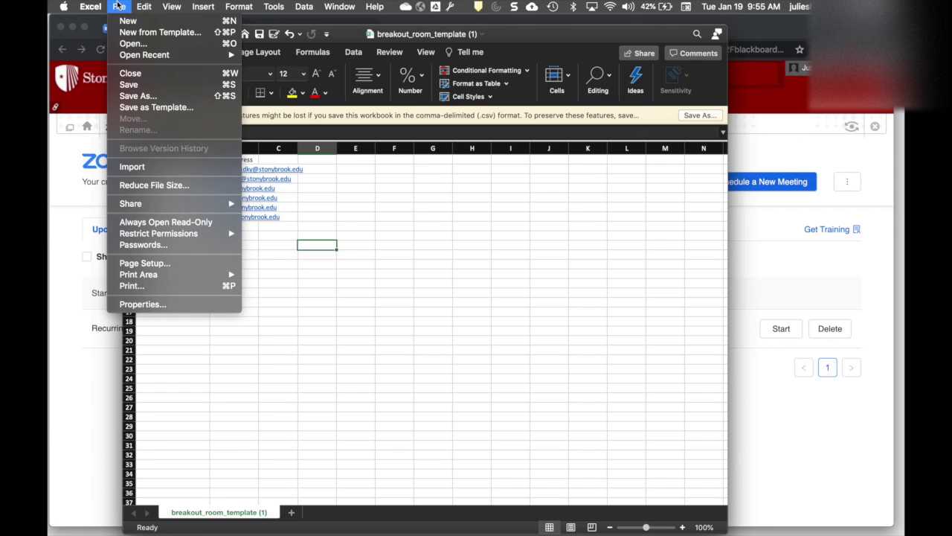
Save the sheet as 'breakout room demo' in CSV UTF-8 format
{"action": "left_click", "coordinate": [149, 96]}
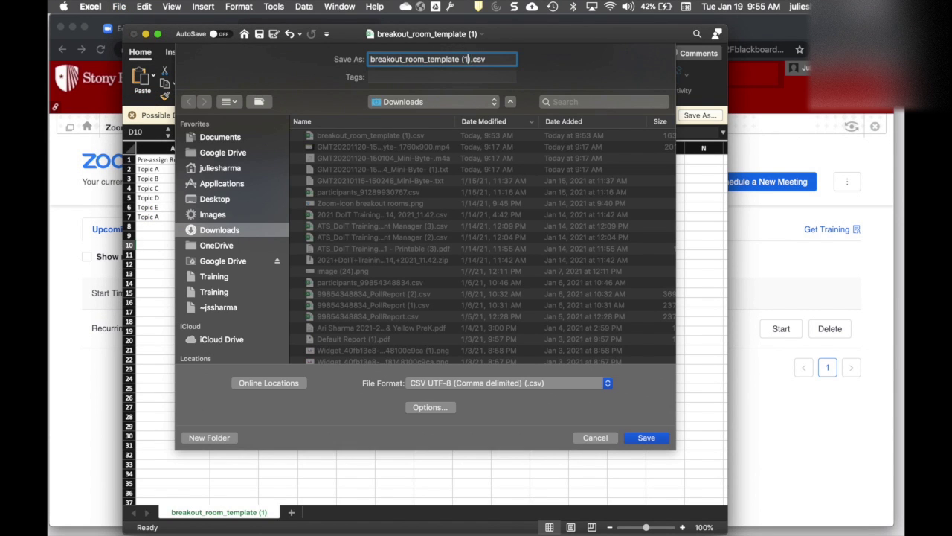
{"action": "key", "text": "BackSpace"}
{"action": "type", "text": "breakout room demo"}
{"action": "left_click", "coordinate": [647, 439]}
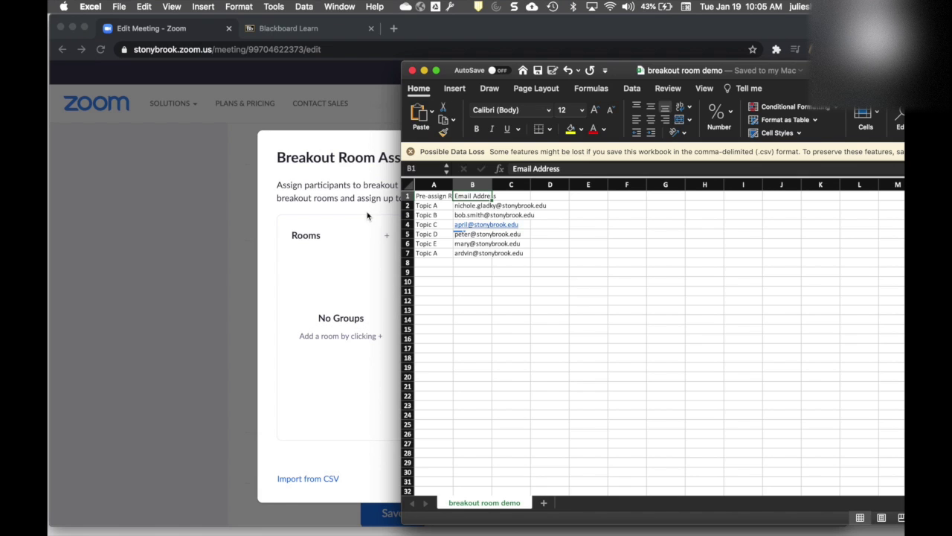
{"action": "left_click", "coordinate": [368, 193]}
Drag breakout room demo.csv from the Desktop in Finder into Zoom's CSV import area
{"action": "left_click", "coordinate": [323, 479]}
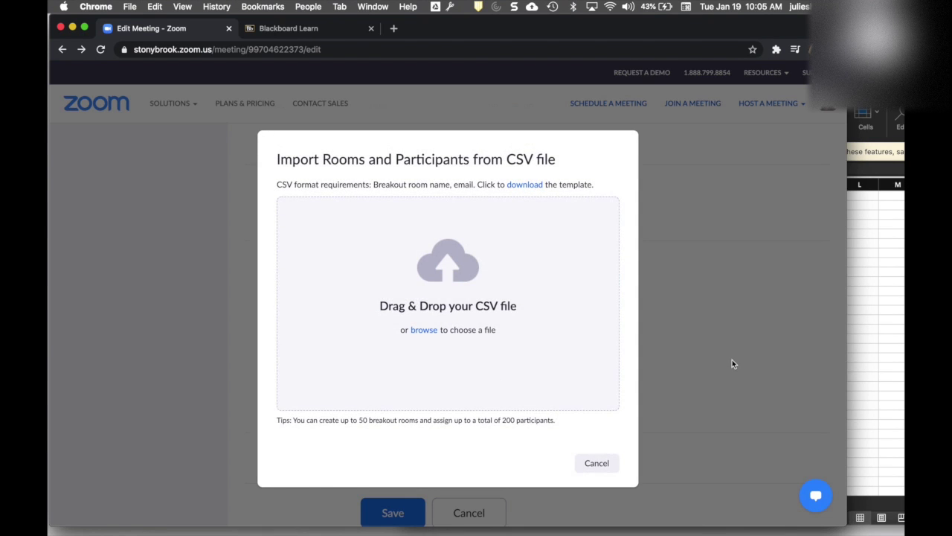
{"action": "key", "text": "ctrl+Up"}
{"action": "left_click", "coordinate": [645, 197]}
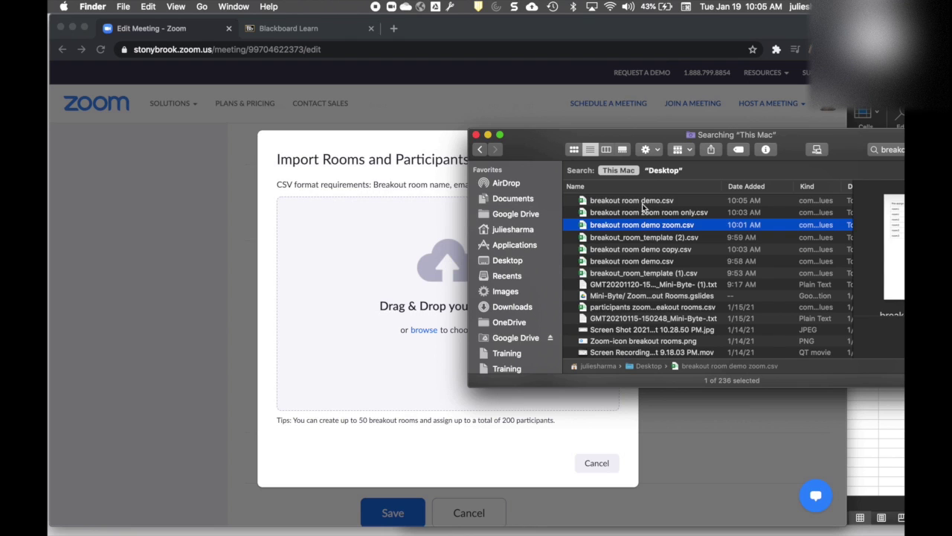
{"action": "left_click", "coordinate": [643, 203]}
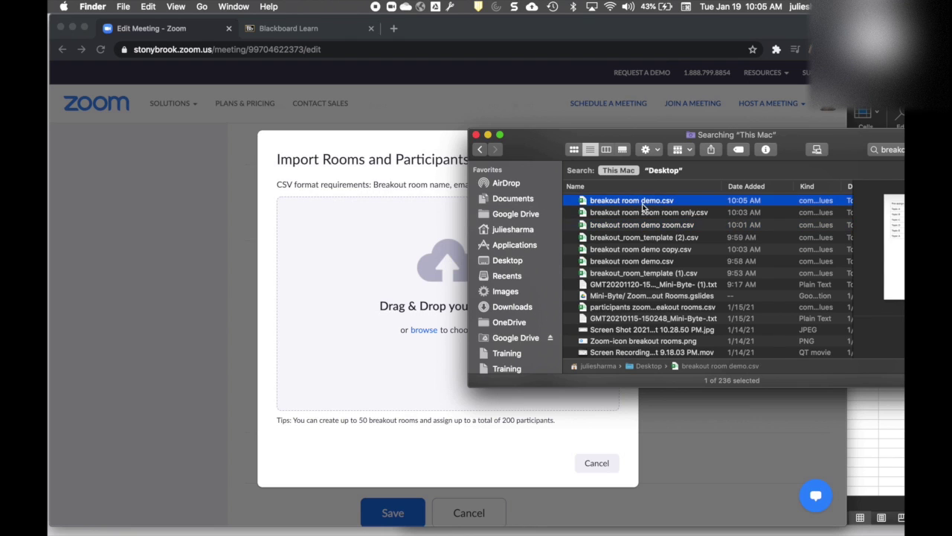
{"action": "left_click", "coordinate": [515, 265]}
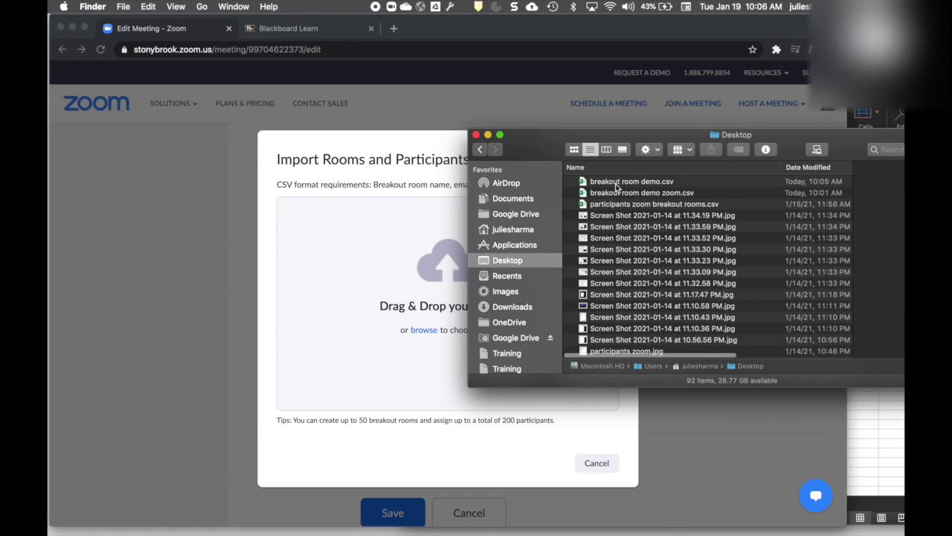
{"action": "left_click", "coordinate": [616, 185]}
{"action": "left_click_drag", "start_coordinate": [641, 184], "coordinate": [404, 266]}
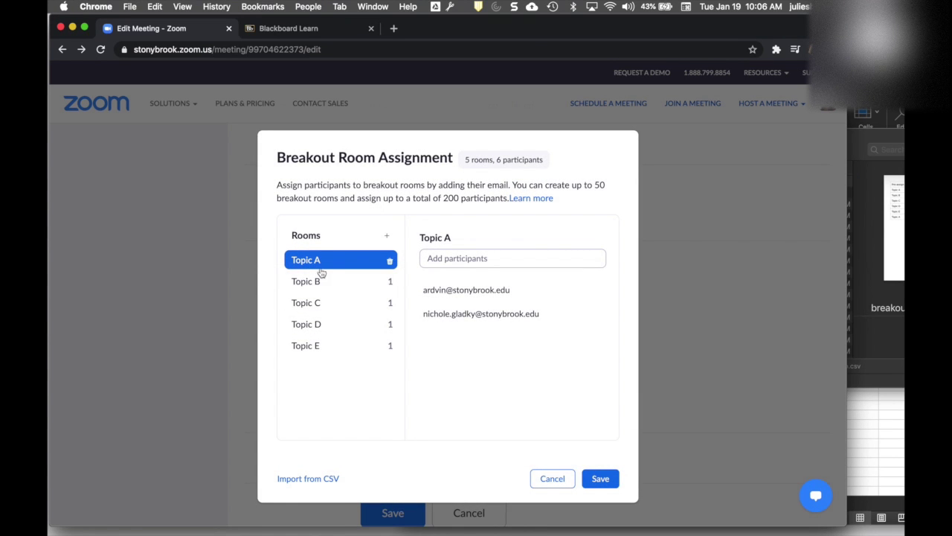
Review participants in Topic A–E, then save the breakout assignments and the meeting edits
{"action": "left_click", "coordinate": [328, 281]}
{"action": "left_click", "coordinate": [340, 303]}
{"action": "left_click", "coordinate": [340, 327]}
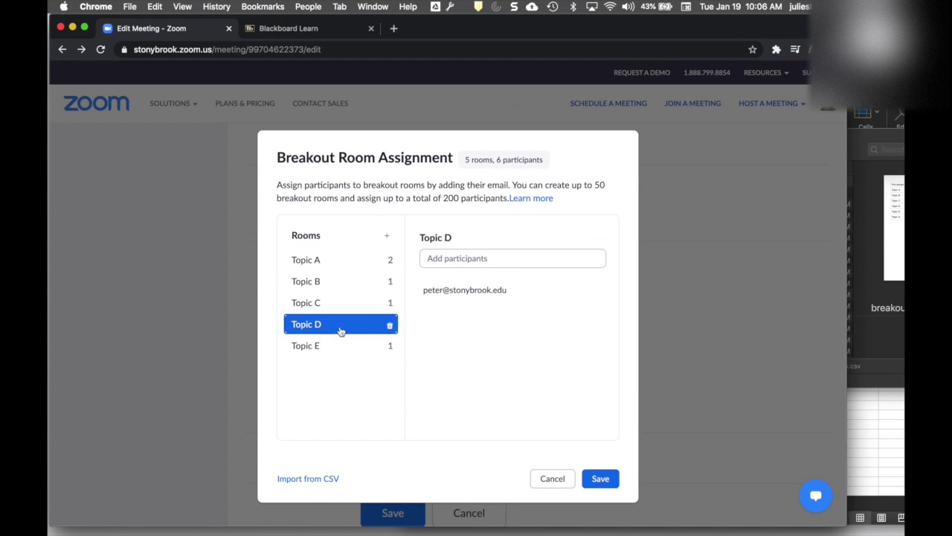
{"action": "left_click", "coordinate": [343, 347]}
{"action": "left_click", "coordinate": [327, 260]}
{"action": "left_click", "coordinate": [599, 479]}
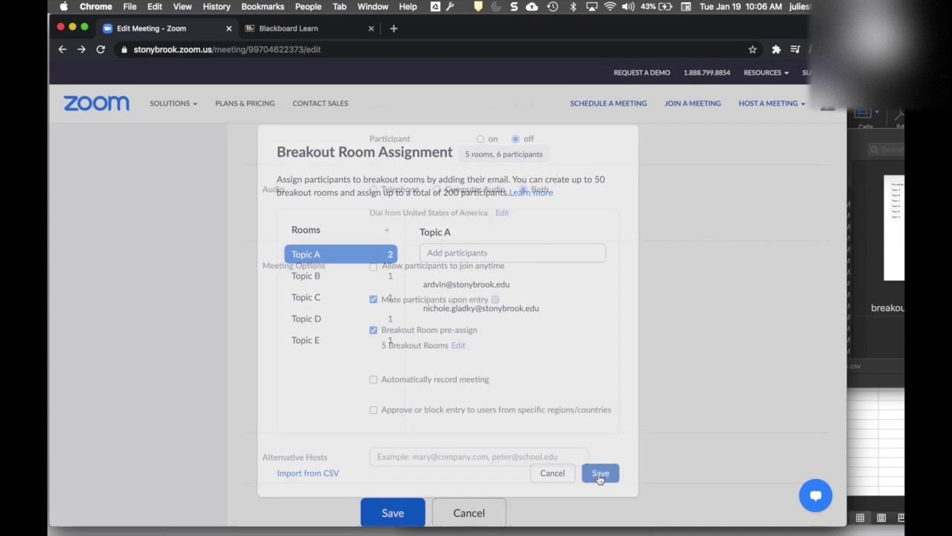
{"action": "left_click", "coordinate": [396, 512]}
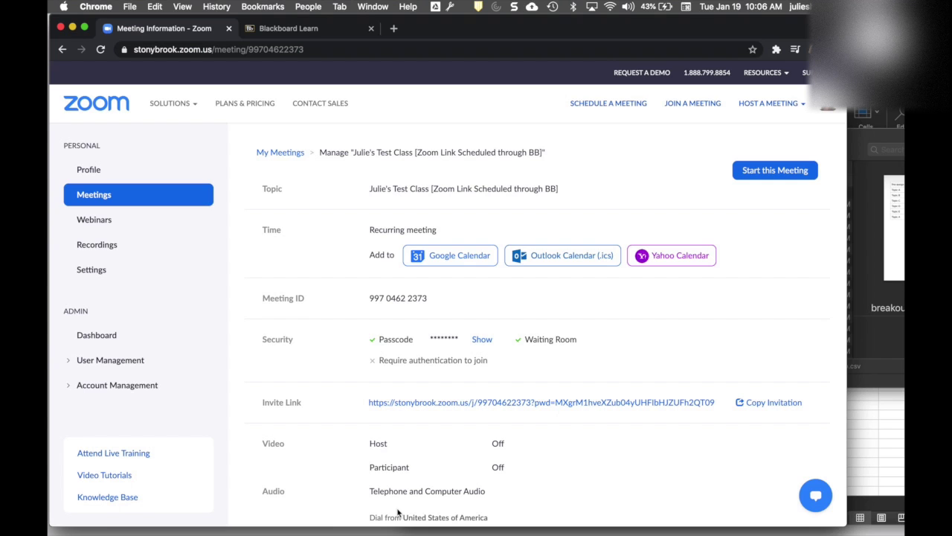
Start the test class meeting, launching it in the Zoom desktop app from the browser
{"action": "left_click", "coordinate": [779, 174]}
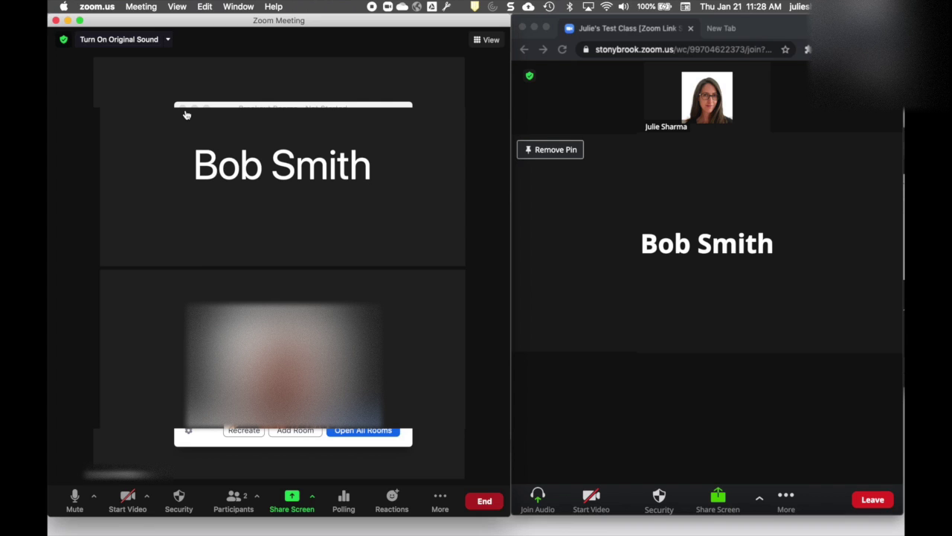
{"action": "left_click", "coordinate": [719, 393]}
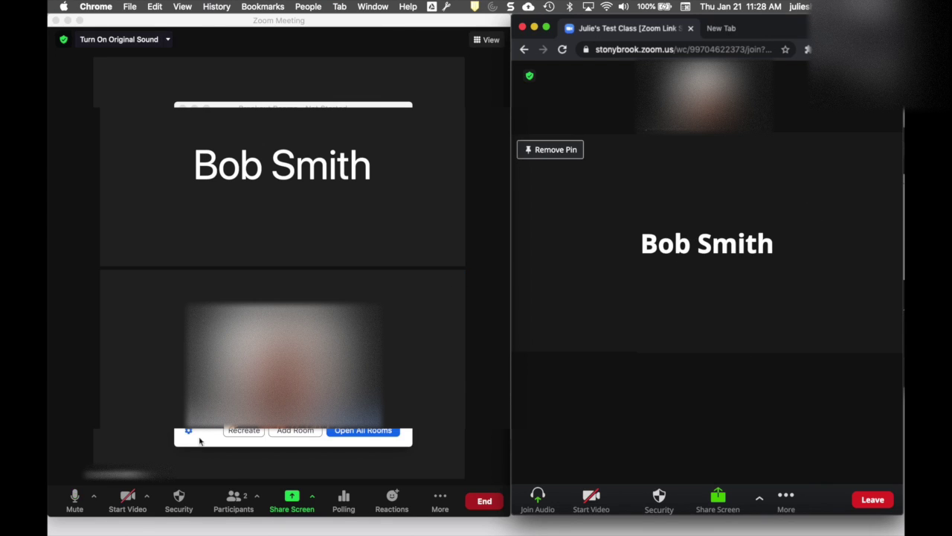
{"action": "left_click", "coordinate": [197, 442]}
Open the Breakout Rooms window from More, reposition it, and review then close its Options
{"action": "left_click", "coordinate": [430, 502]}
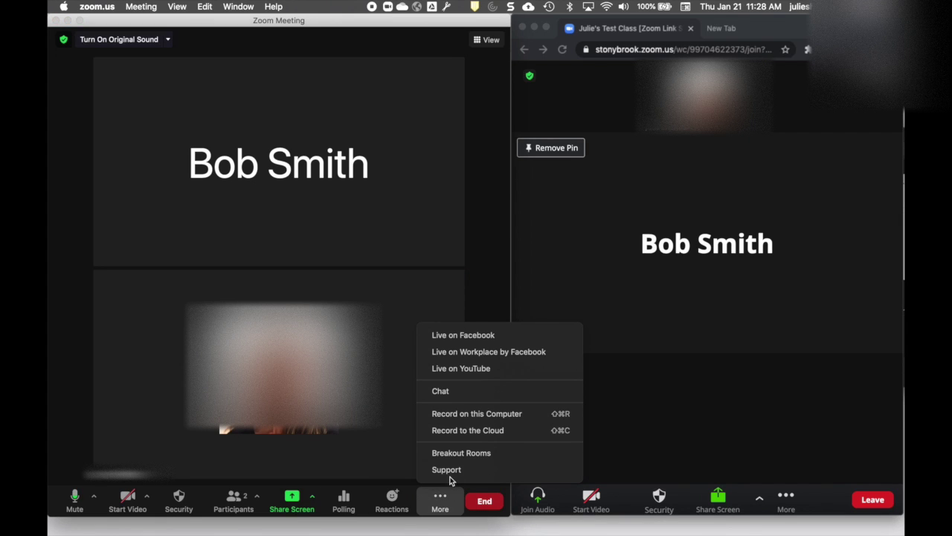
{"action": "left_click", "coordinate": [446, 452]}
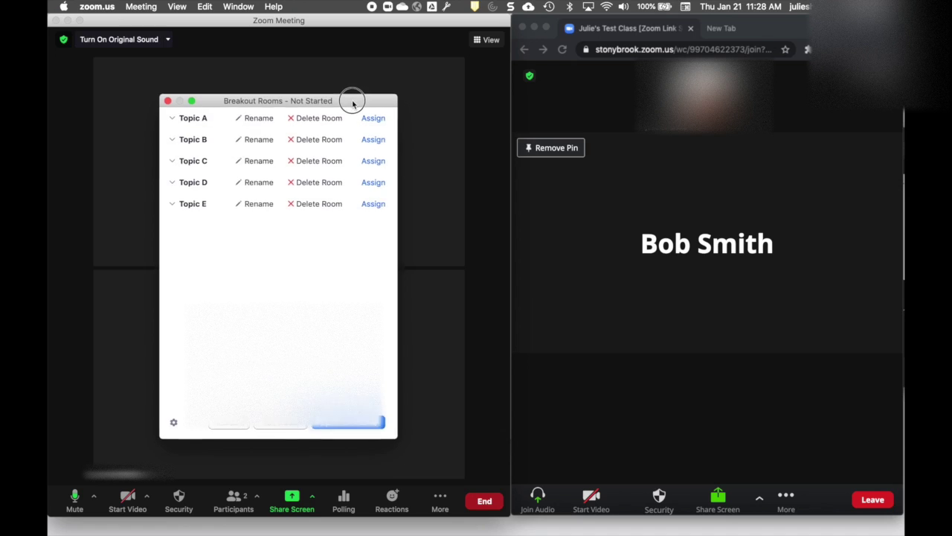
{"action": "left_click_drag", "start_coordinate": [352, 100], "coordinate": [351, 109]}
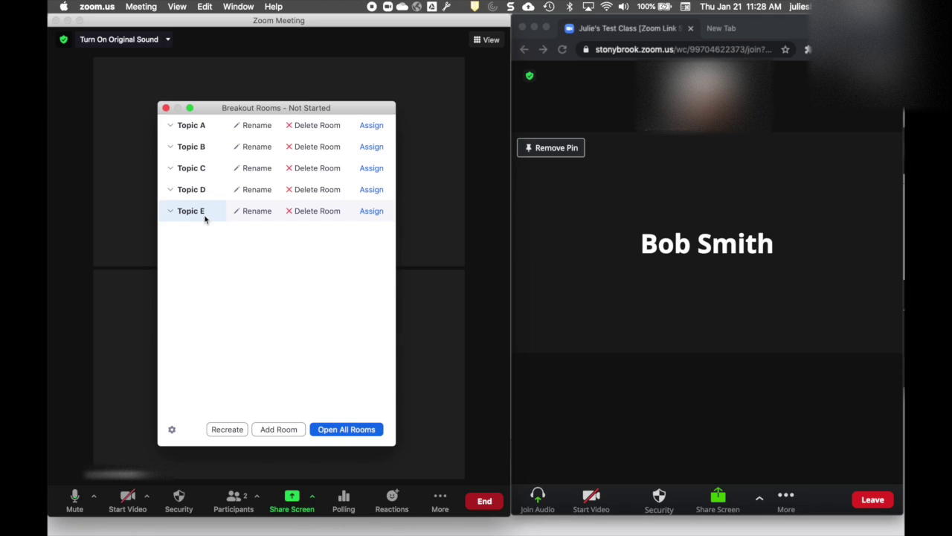
{"action": "left_click", "coordinate": [172, 430]}
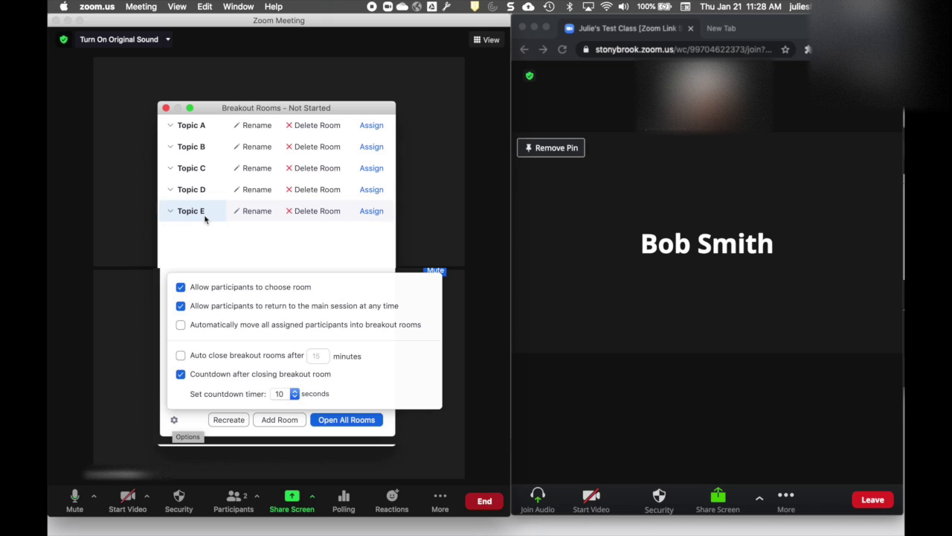
{"action": "left_click", "coordinate": [205, 216]}
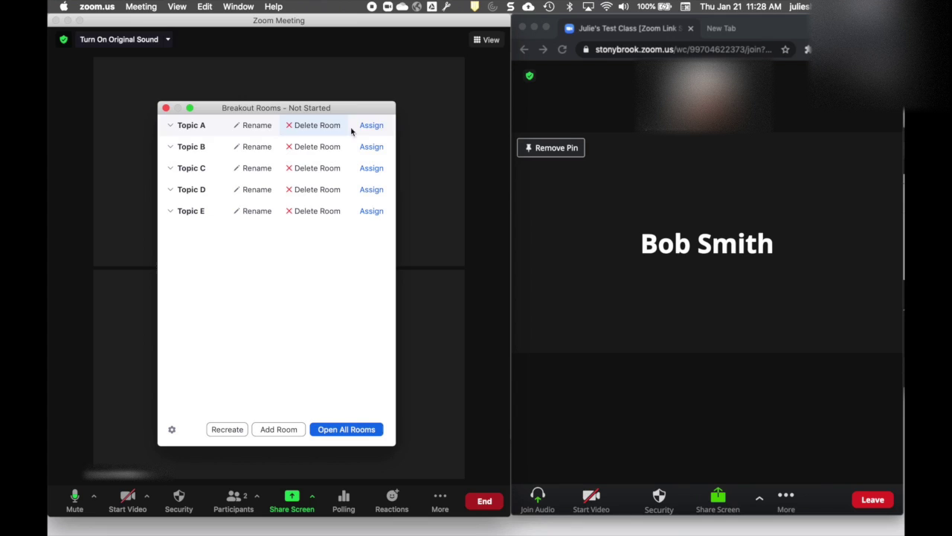
Try assigning the participant to Topic A, undo it, then open all five Topic rooms
{"action": "left_click", "coordinate": [374, 127]}
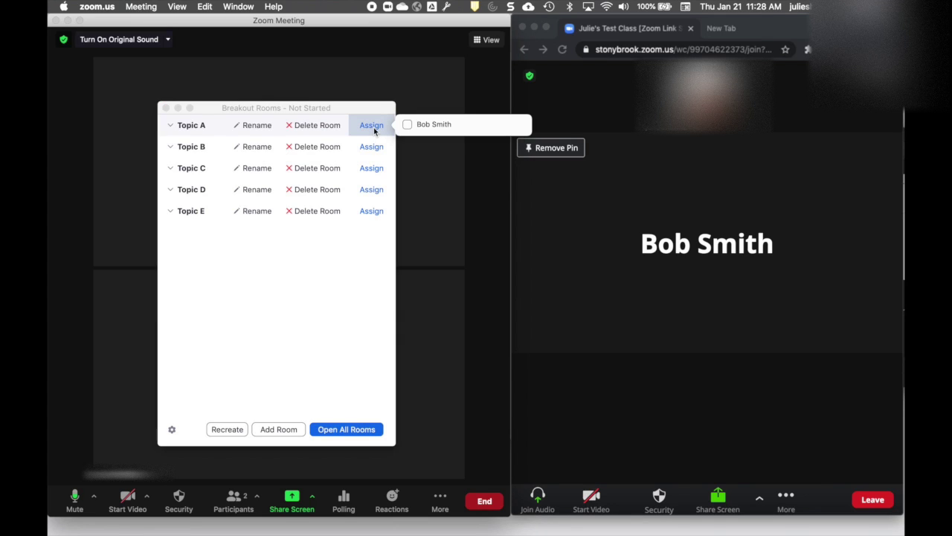
{"action": "left_click", "coordinate": [408, 124]}
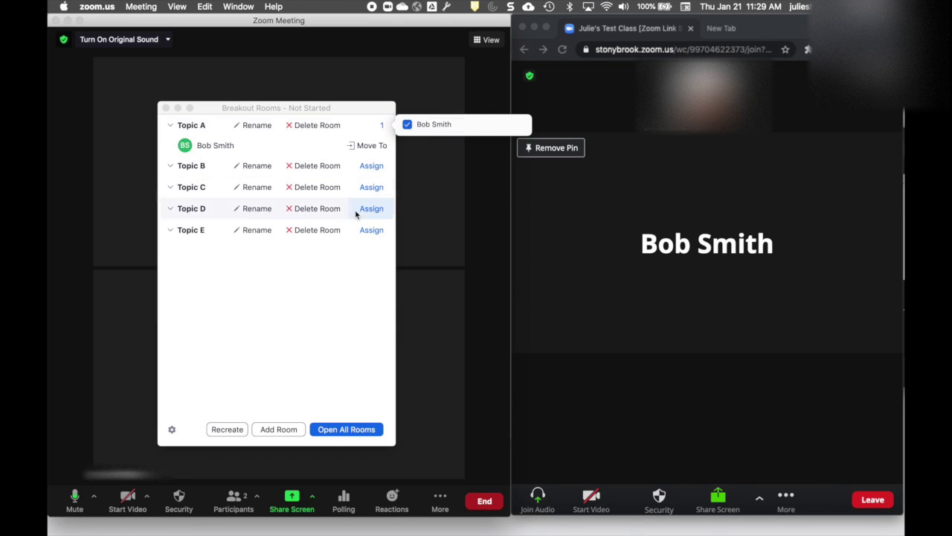
{"action": "left_click", "coordinate": [408, 125]}
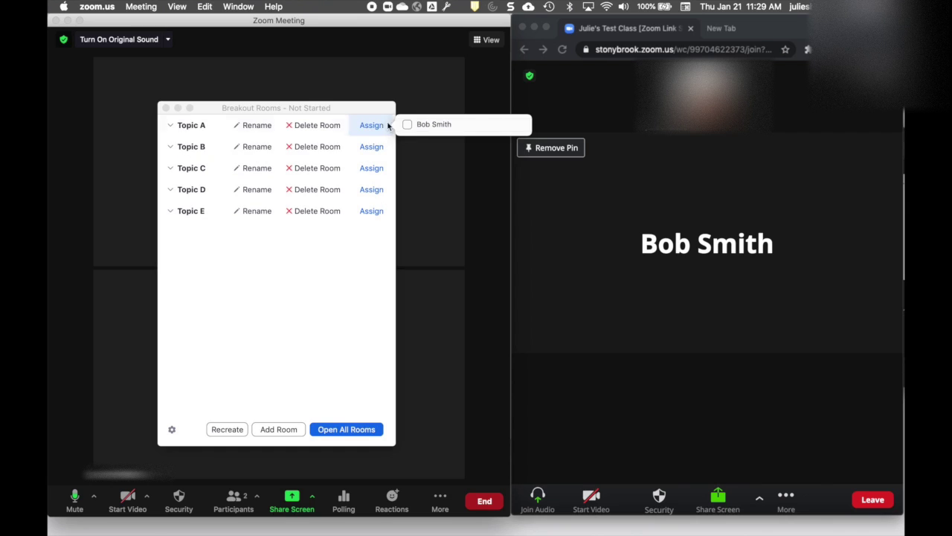
{"action": "left_click", "coordinate": [323, 279]}
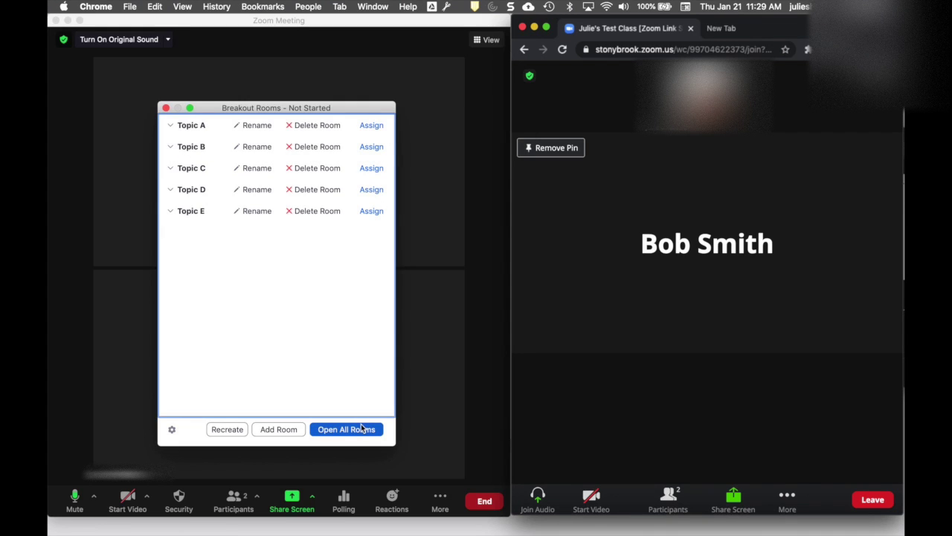
{"action": "left_click", "coordinate": [362, 428]}
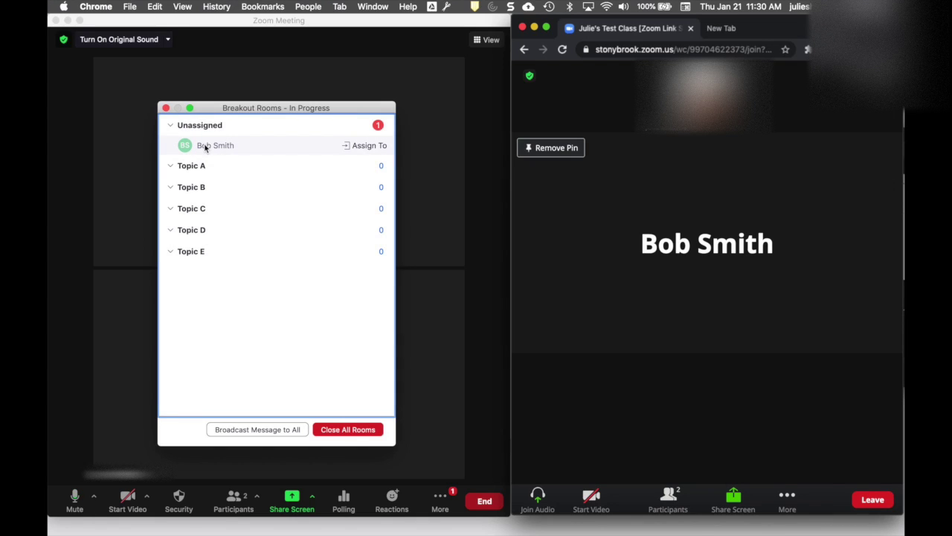
Assign the participant to Topic A and choose Later on the browser's join invitation
{"action": "left_click", "coordinate": [369, 146]}
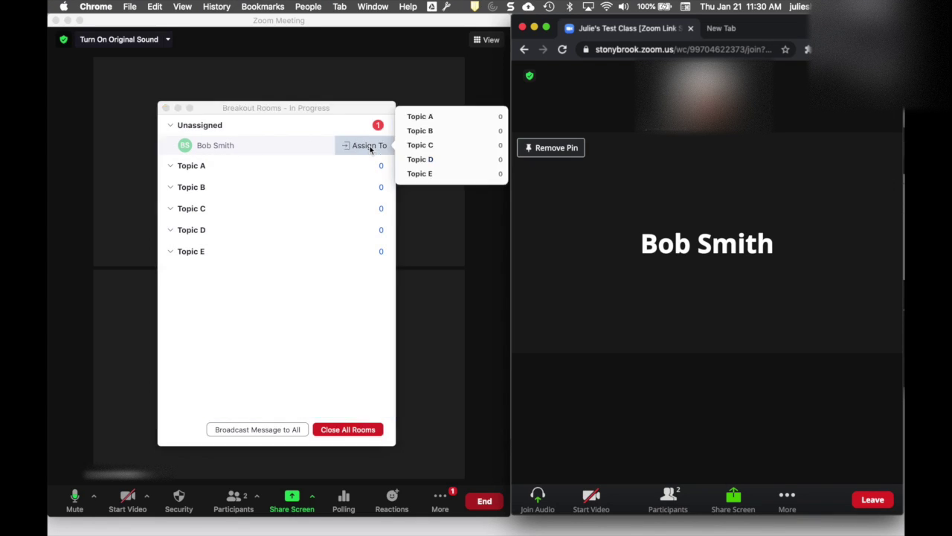
{"action": "left_click", "coordinate": [420, 117]}
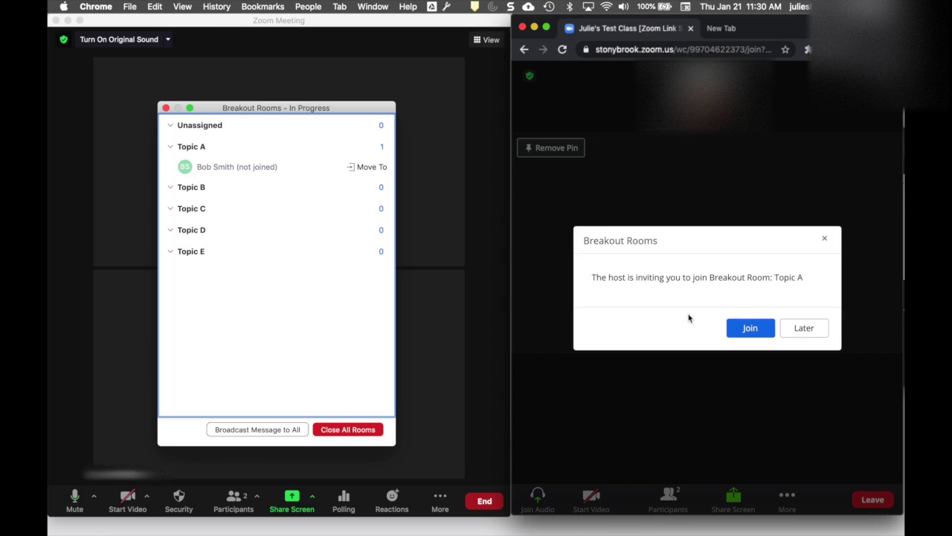
{"action": "left_click", "coordinate": [806, 330]}
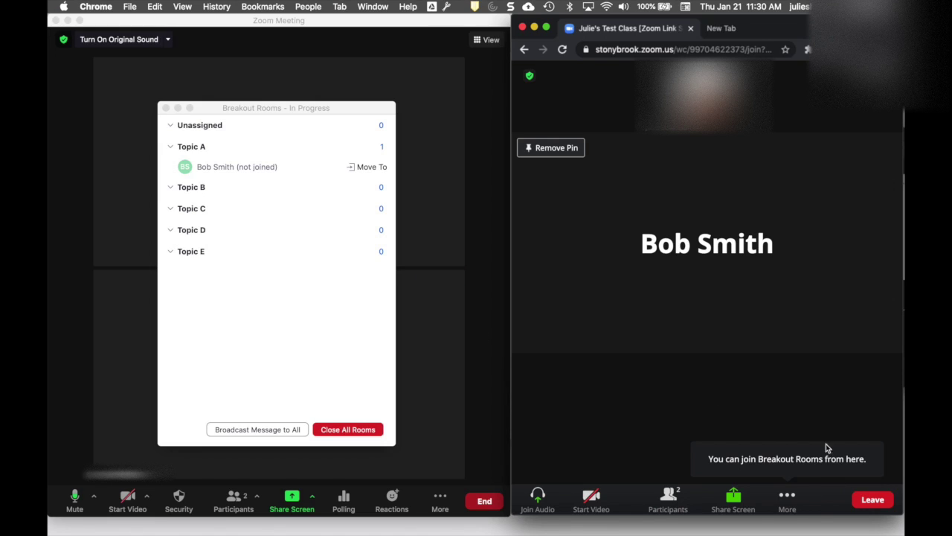
Return to the Breakout Rooms window and close all the Topic rooms
{"action": "left_click", "coordinate": [789, 497]}
{"action": "left_click", "coordinate": [790, 498]}
{"action": "left_click", "coordinate": [307, 345]}
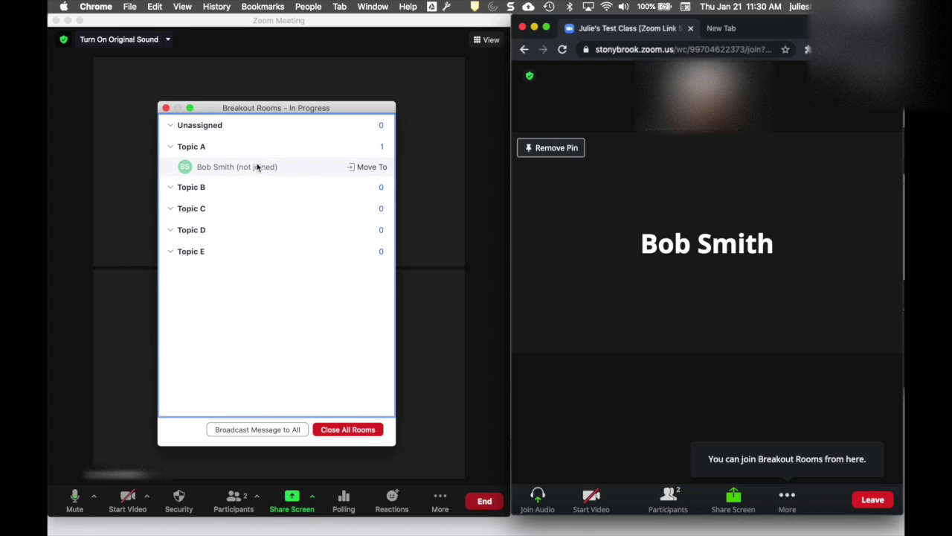
{"action": "left_click", "coordinate": [356, 429]}
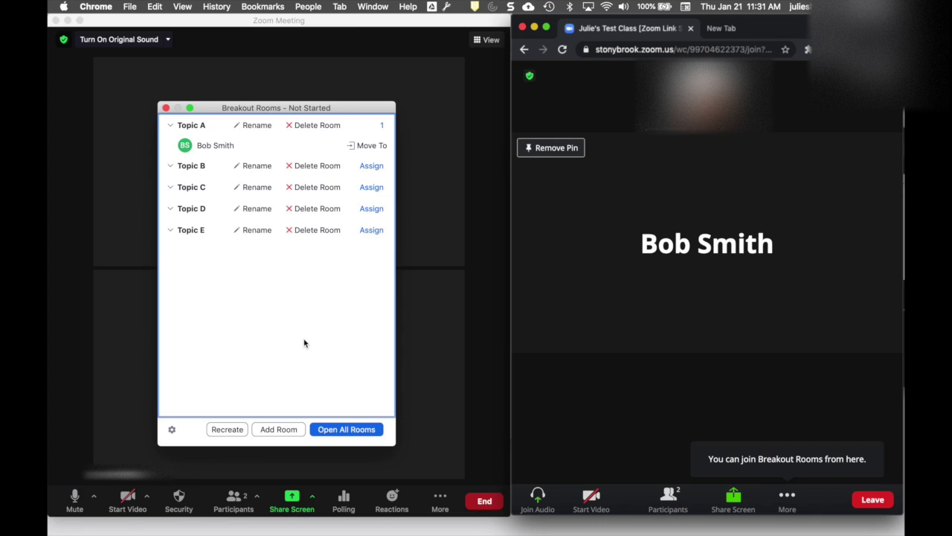
Recover the pre-assigned Topic A–E rooms, confirming Yes, then choose Recreate all Rooms
{"action": "left_click", "coordinate": [227, 430]}
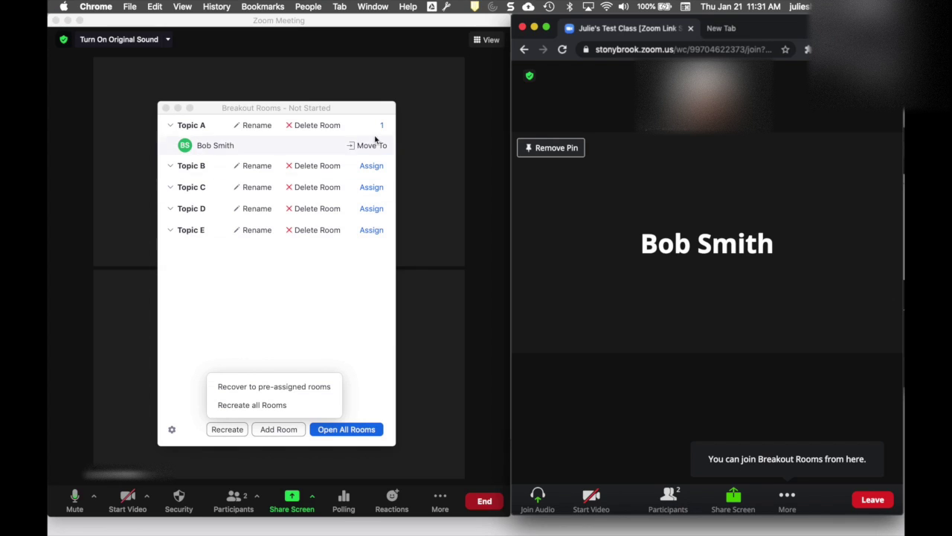
{"action": "left_click", "coordinate": [331, 388]}
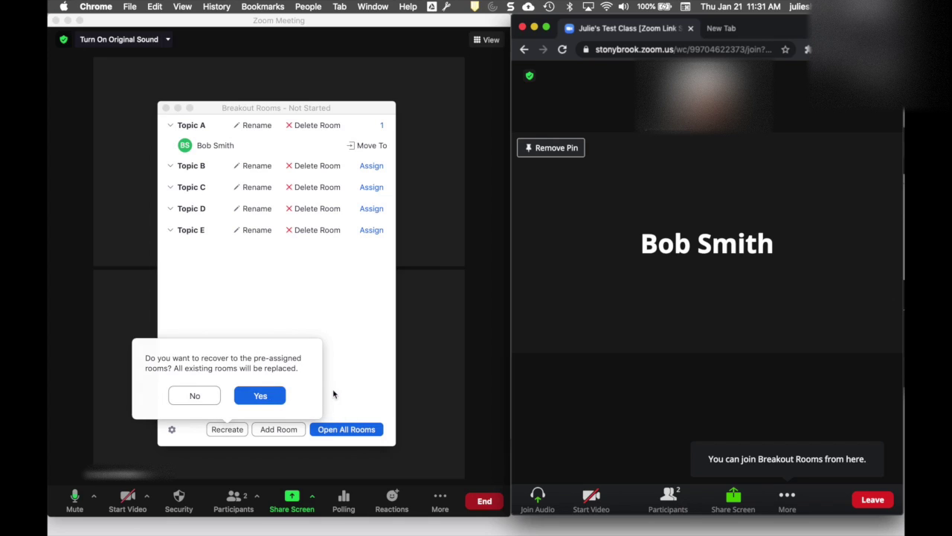
{"action": "left_click", "coordinate": [262, 396]}
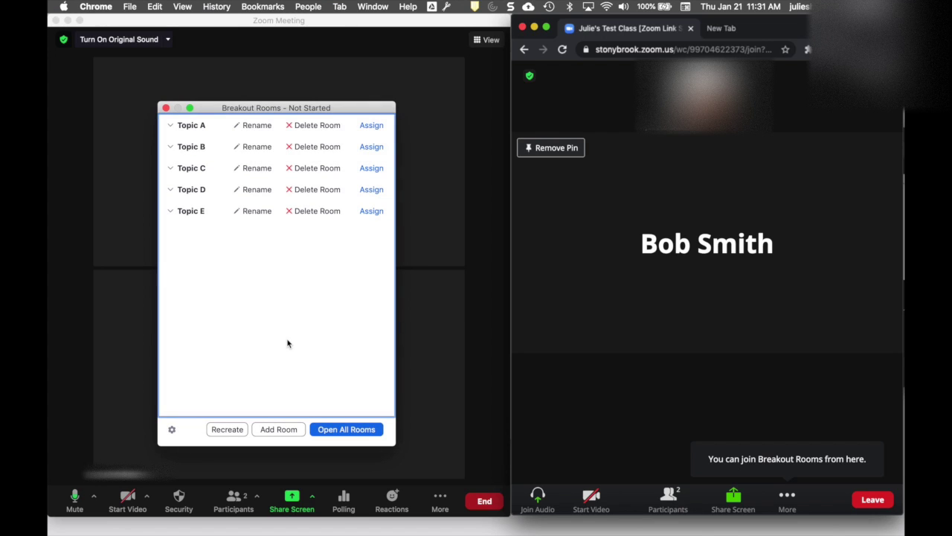
{"action": "left_click", "coordinate": [229, 428]}
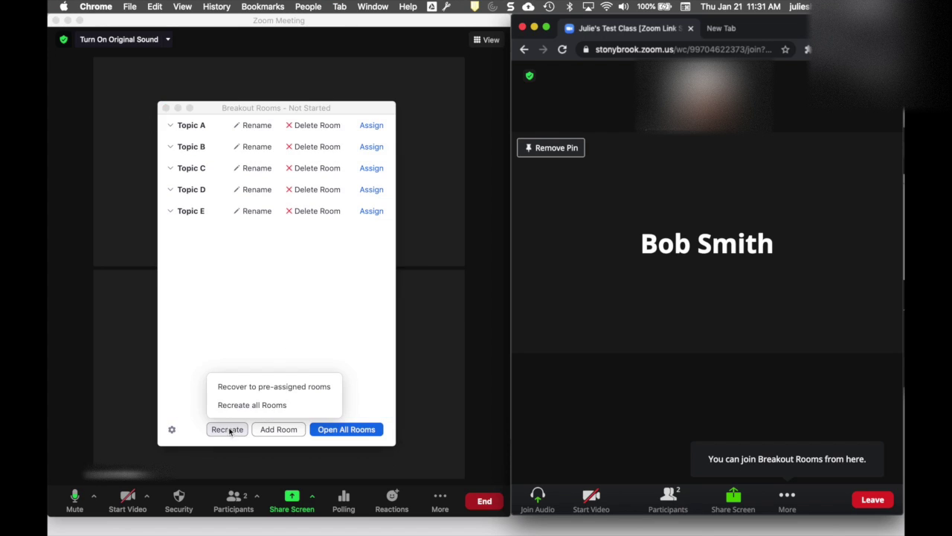
{"action": "left_click", "coordinate": [311, 405]}
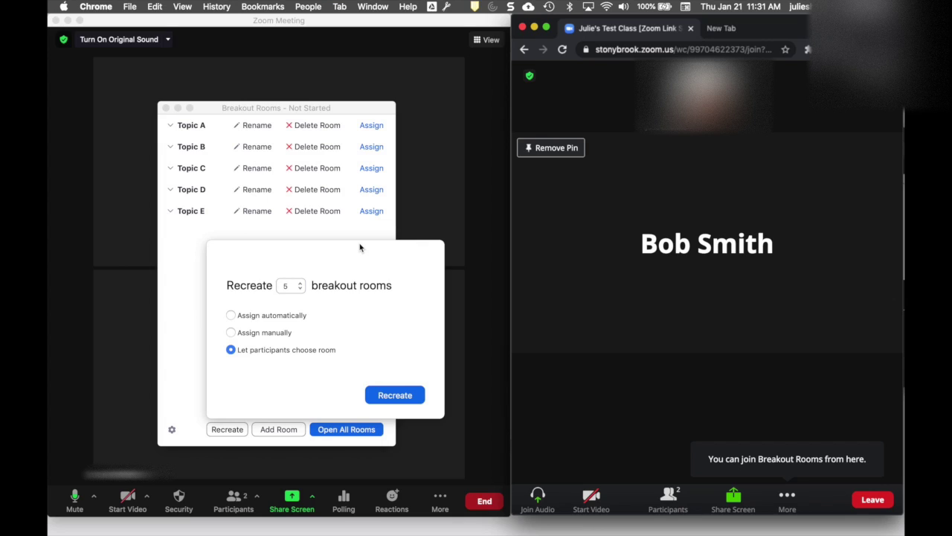
Recreate five rooms as Room 1–5 with automatic participant assignment
{"action": "left_click", "coordinate": [230, 315]}
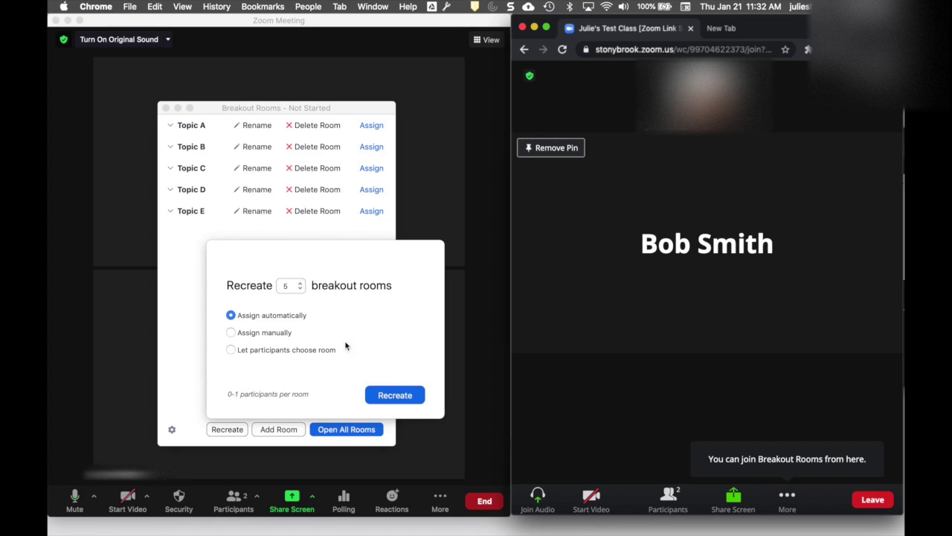
{"action": "left_click", "coordinate": [401, 399]}
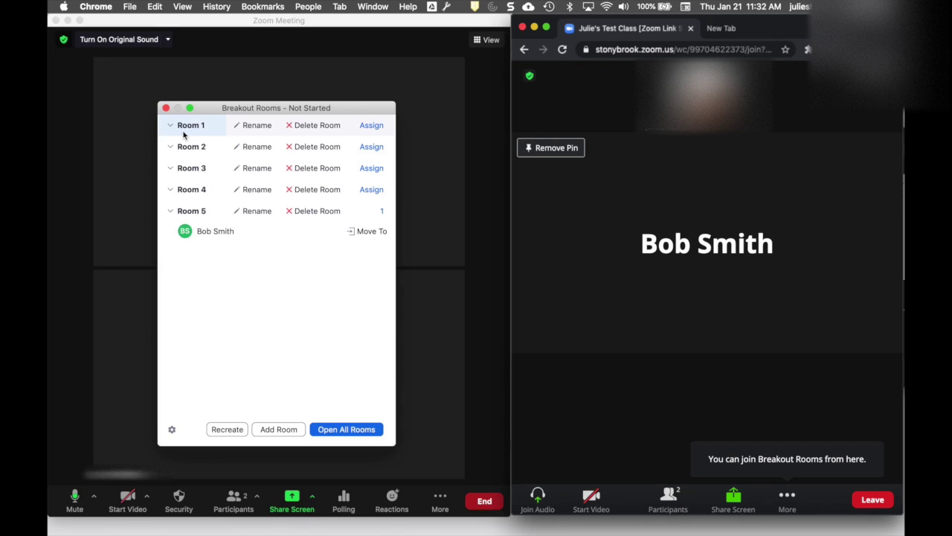
{"action": "left_click", "coordinate": [243, 428]}
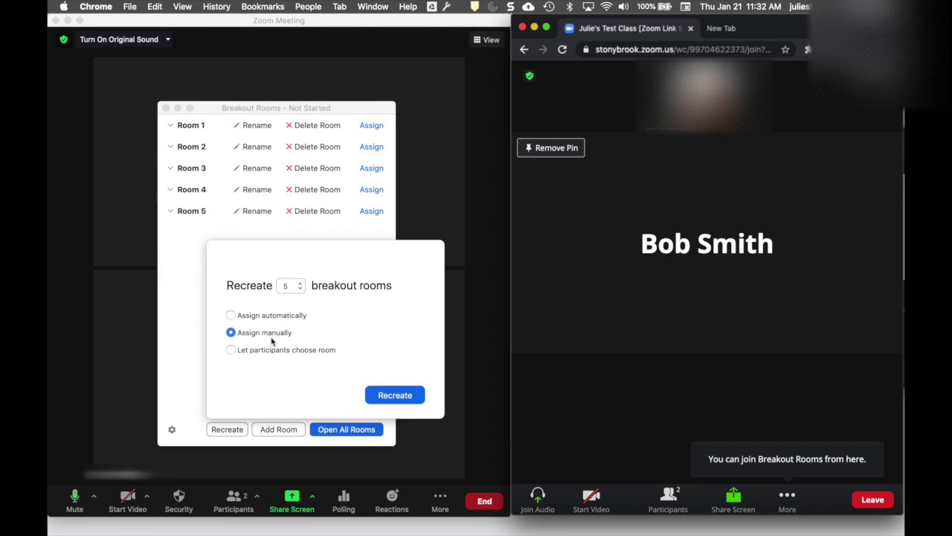
Recreate Room 1–5 with Let participants choose room, then open all rooms
{"action": "left_click", "coordinate": [231, 349]}
{"action": "left_click", "coordinate": [399, 396]}
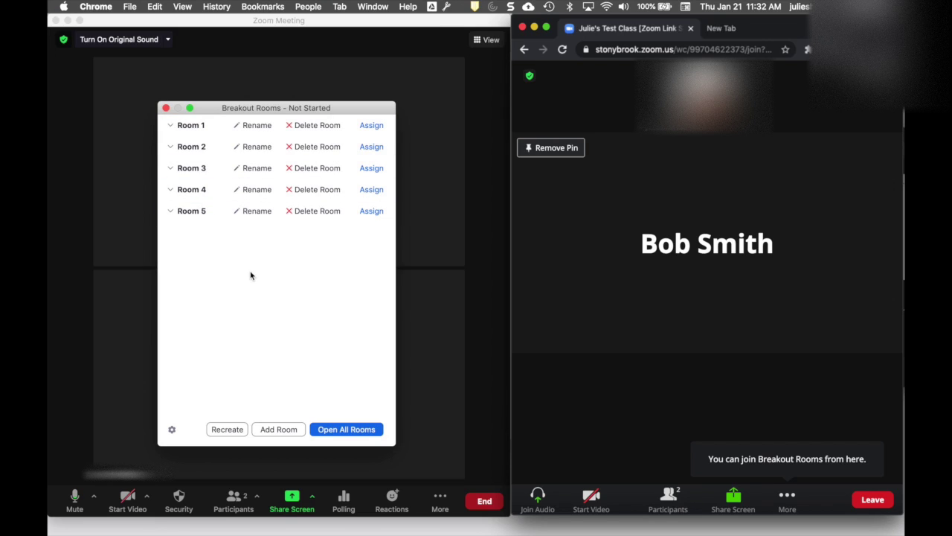
{"action": "left_click", "coordinate": [351, 430]}
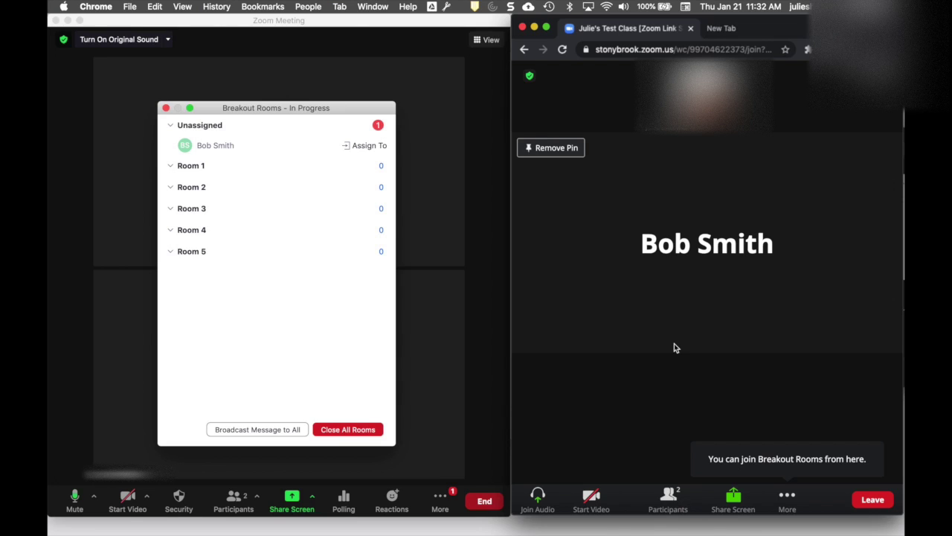
{"action": "left_click", "coordinate": [713, 386]}
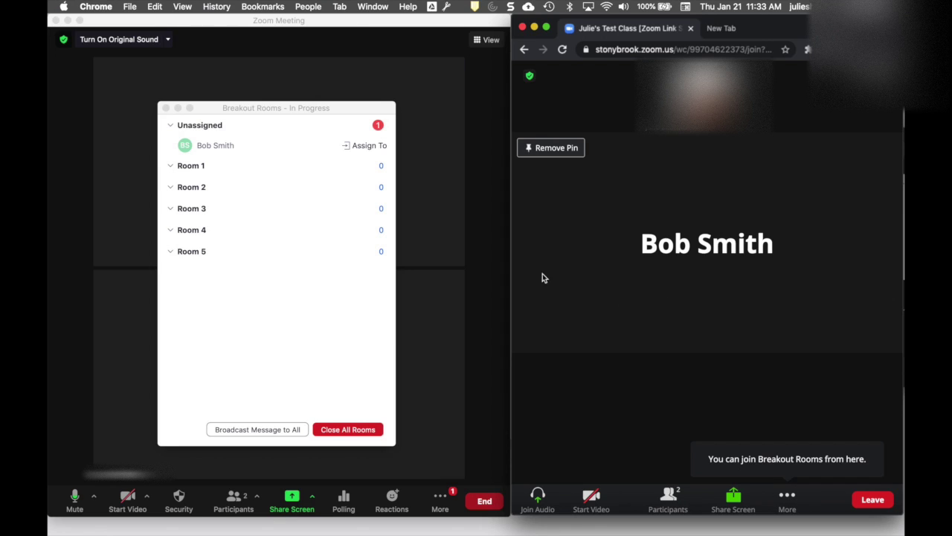
Assign the participant to Room 1, join it from the browser, then close all rooms
{"action": "left_click", "coordinate": [371, 146]}
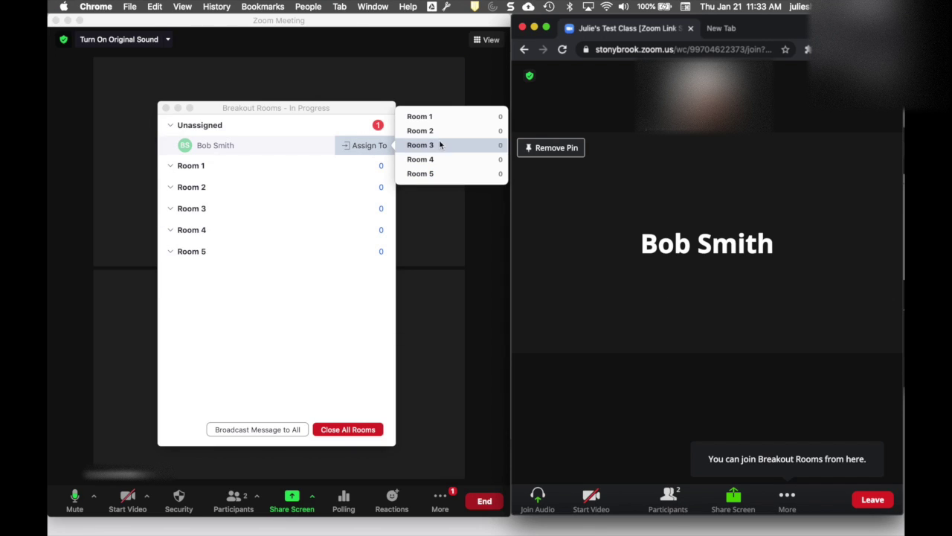
{"action": "left_click", "coordinate": [417, 116]}
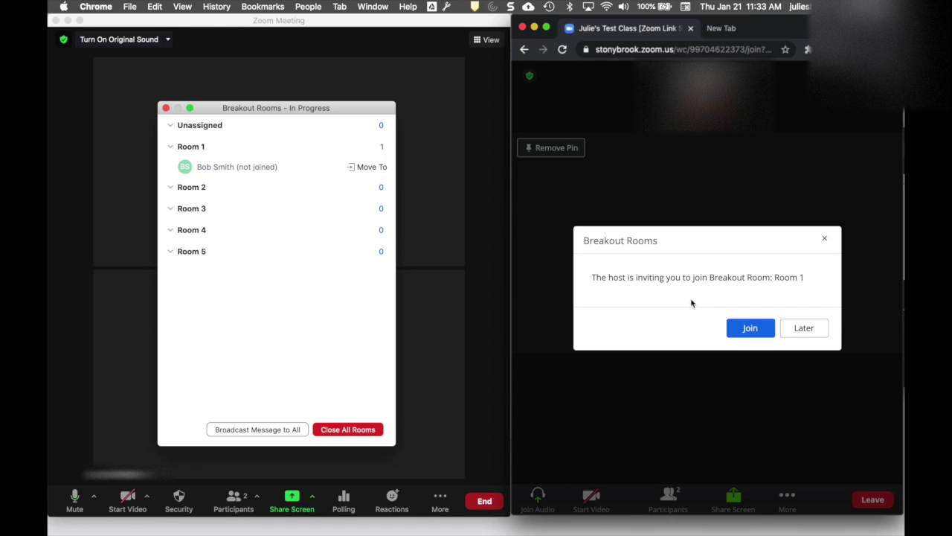
{"action": "left_click", "coordinate": [750, 328]}
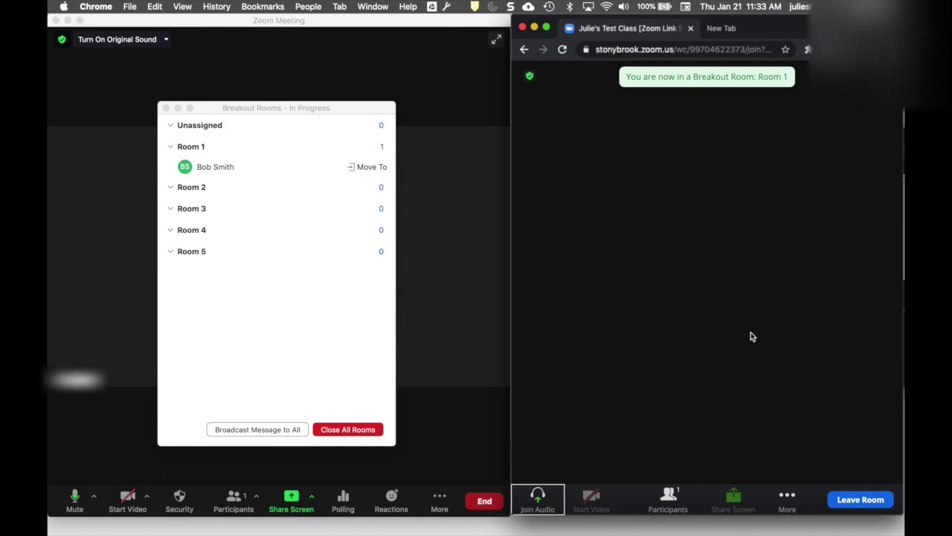
{"action": "left_click", "coordinate": [251, 387]}
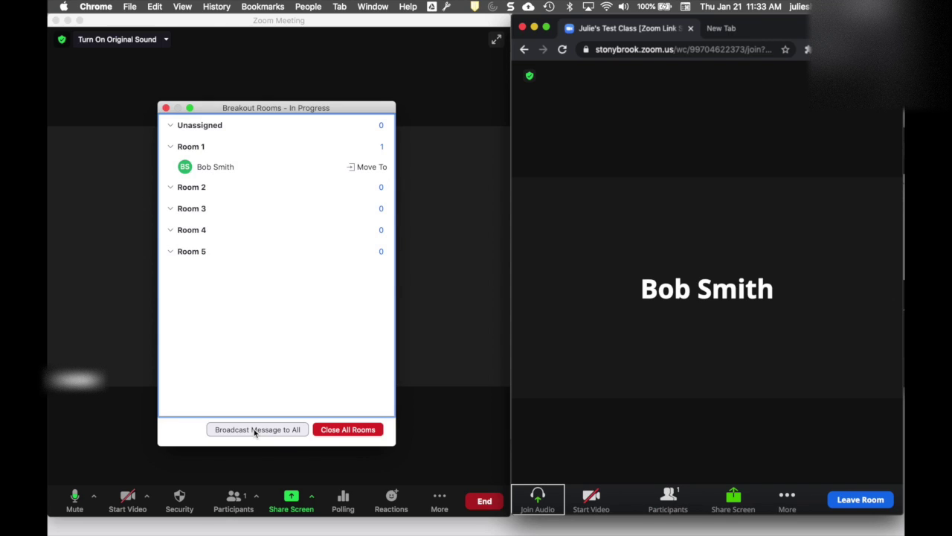
{"action": "left_click", "coordinate": [340, 430]}
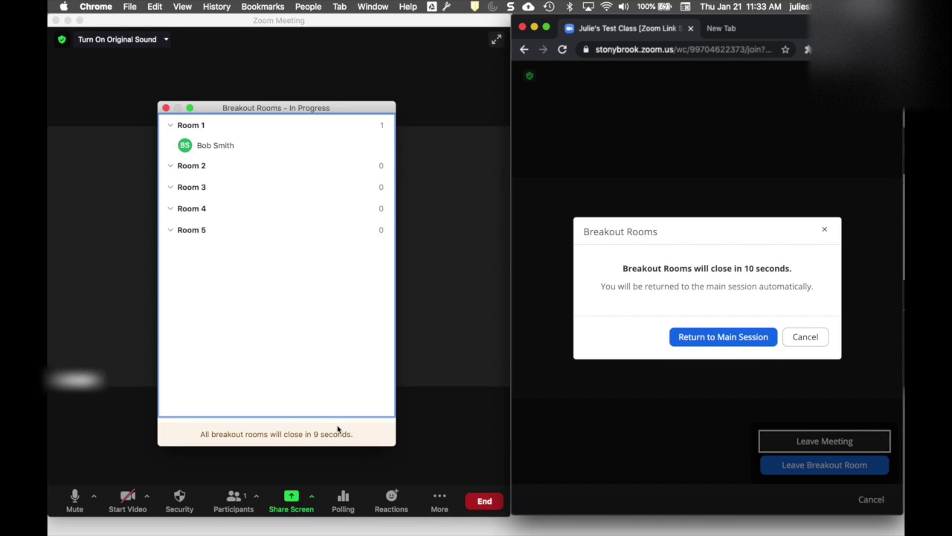